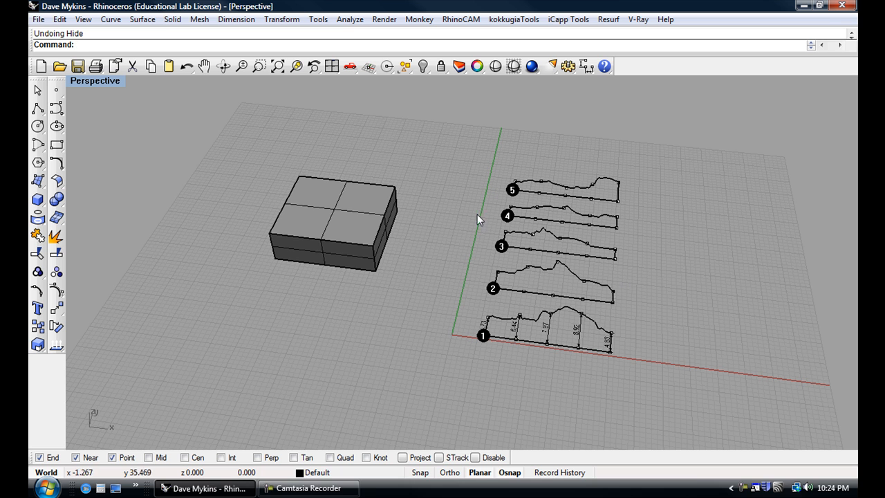
Hide the box with the Hide command and show it again.
left_click(337, 211)
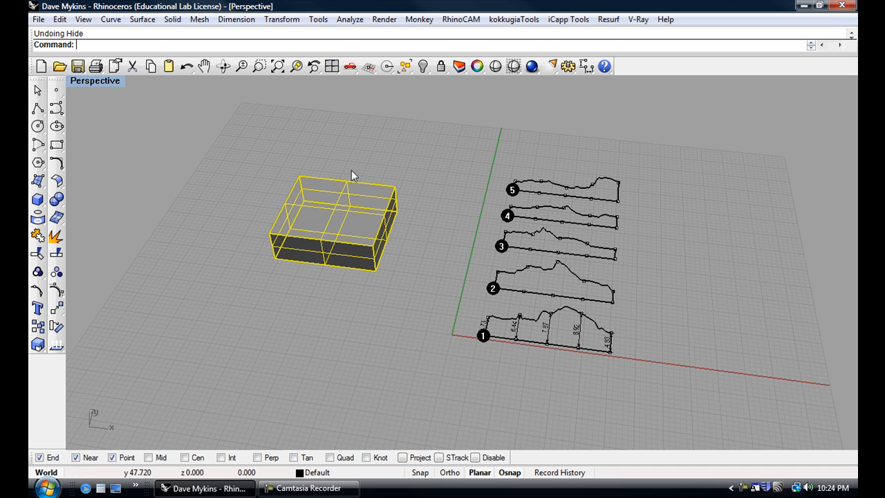
left_click(375, 153)
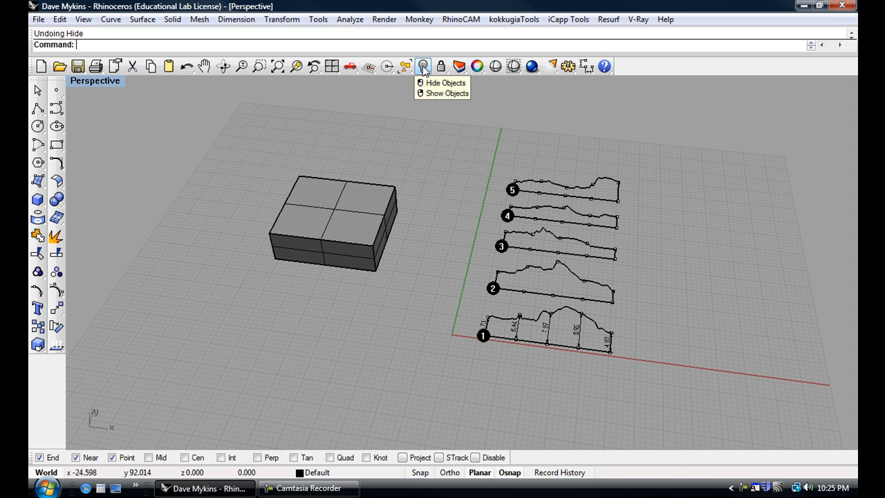
left_click(423, 67)
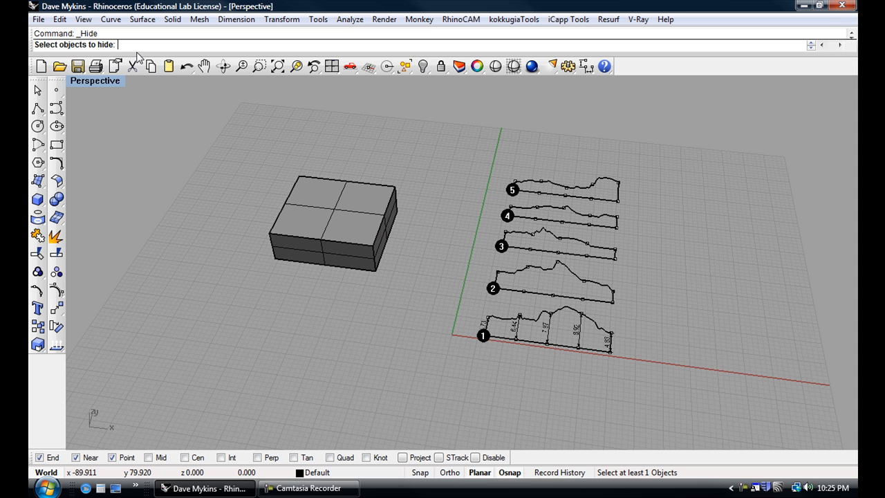
left_click(335, 203)
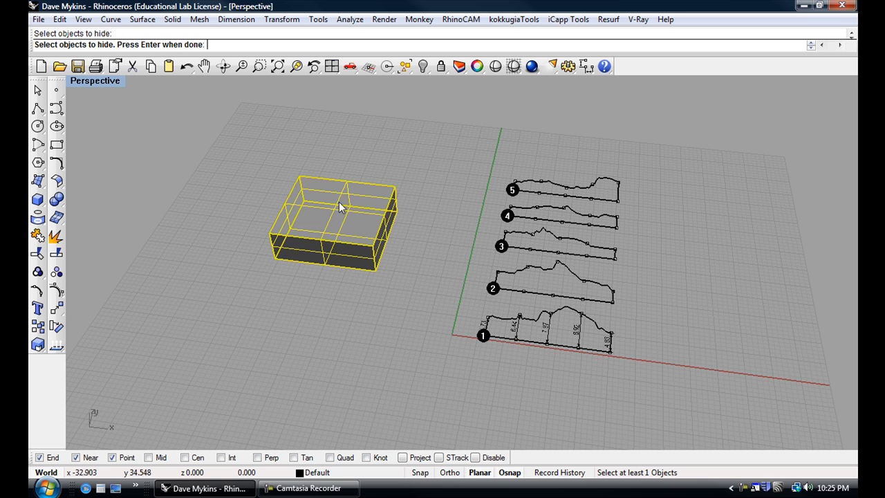
key("Return")
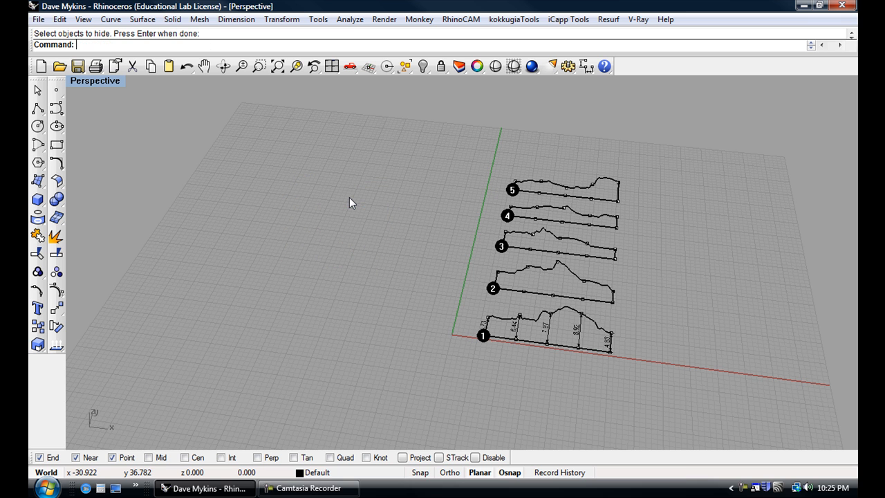
right_click(423, 67)
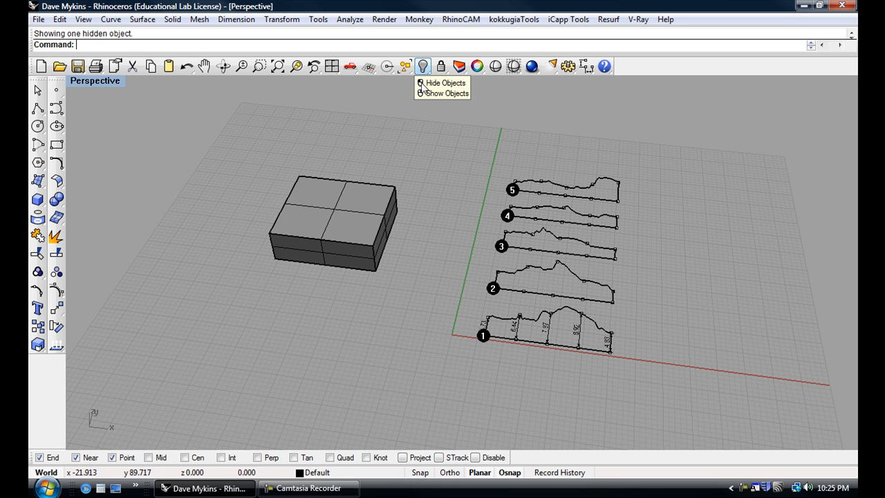
Hide the box together with profiles 2 to 5 and bring all hidden objects back.
left_click(391, 189)
left_click_drag(478, 137, 671, 307)
left_click(353, 203, "shift")
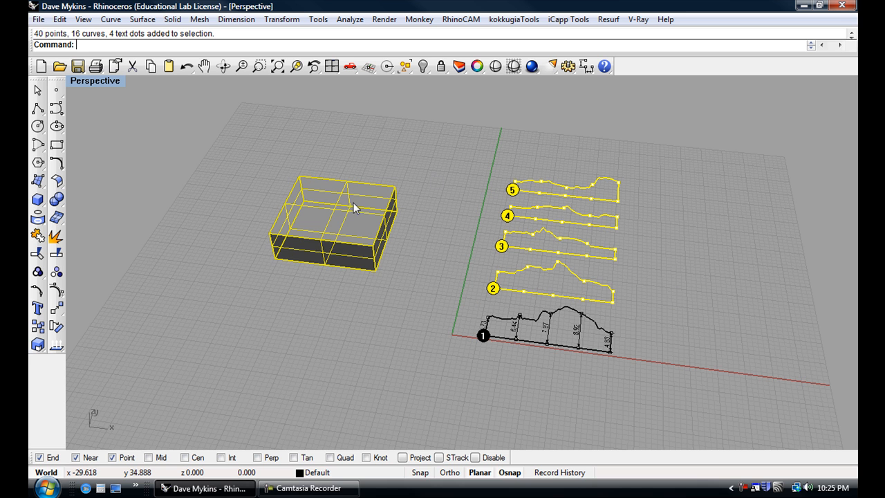
left_click(423, 66)
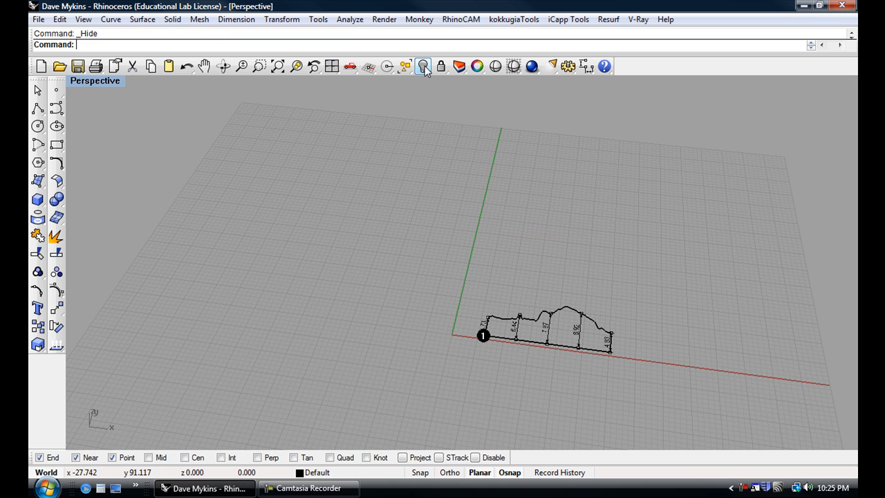
right_click(424, 67)
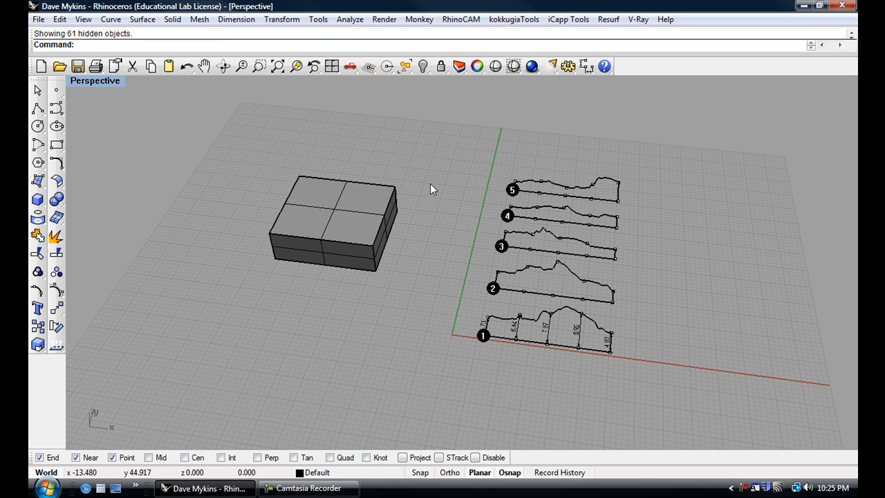
Hide the box and switch to a maximized Top view framing all five profiles.
left_click(380, 212)
left_click(424, 67)
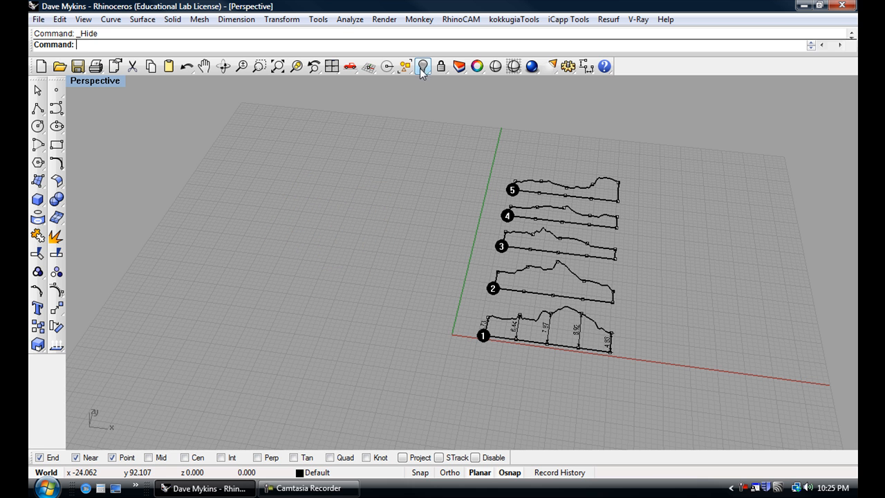
right_click_drag(402, 106, 341, 172)
double_click(112, 80)
double_click(85, 80)
scroll(369, 166, "down", 4)
scroll(384, 166, "up", 1)
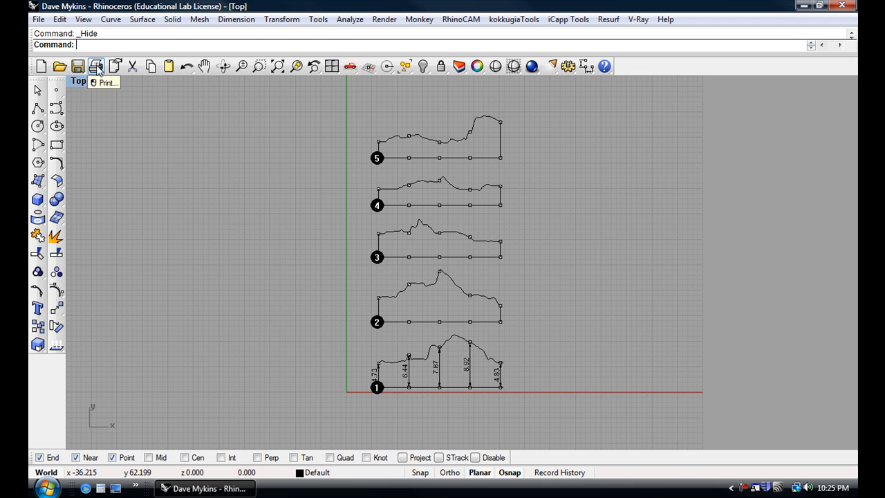
Open the print setup and choose the Canon iP4500 series printer as the destination.
left_click(96, 66)
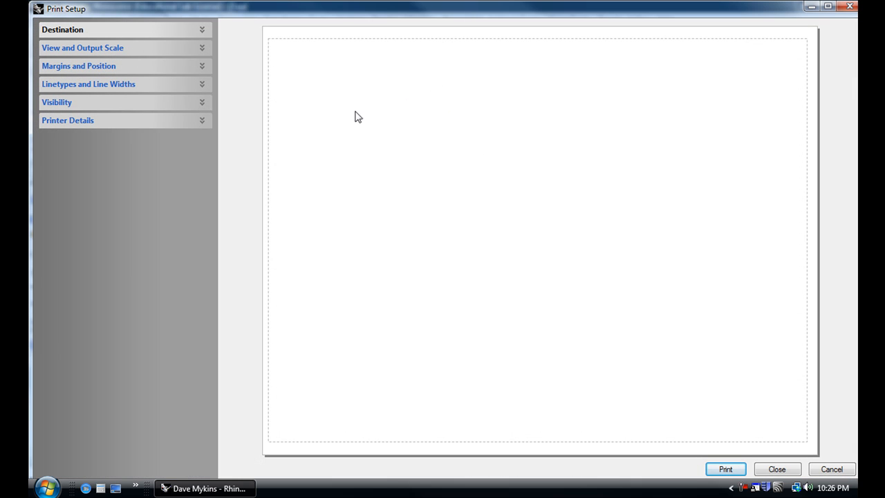
left_click(173, 32)
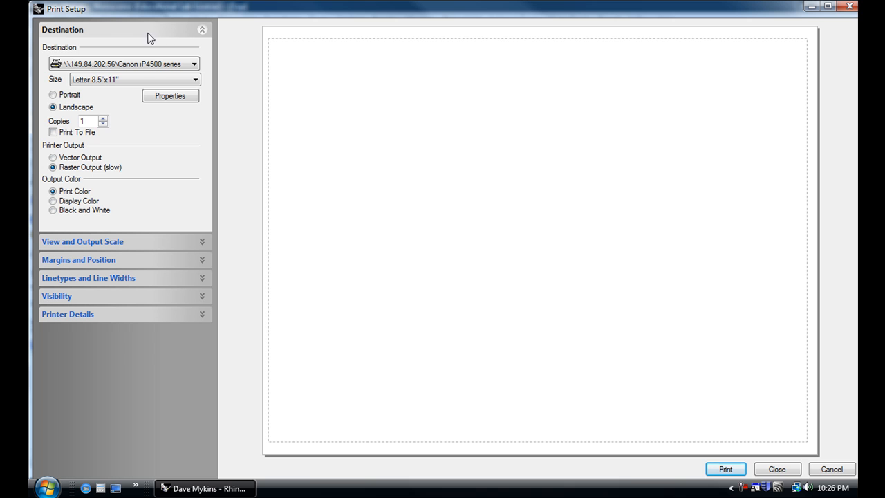
left_click(164, 65)
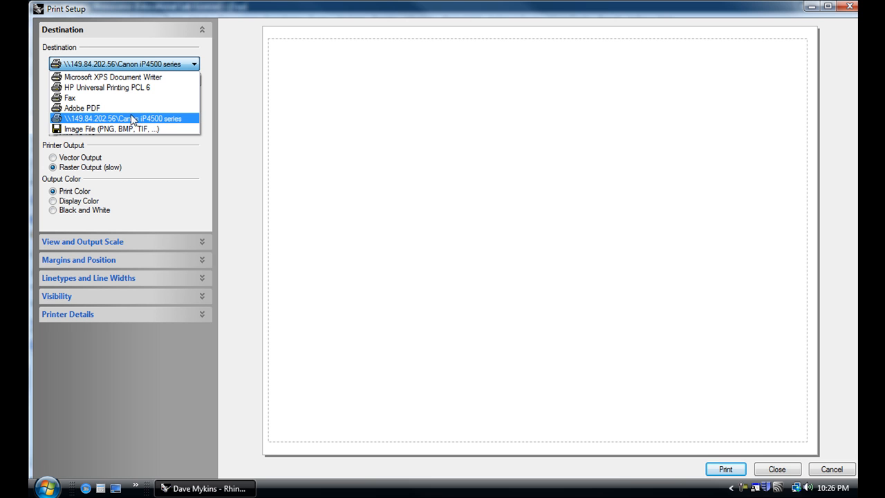
left_click(124, 121)
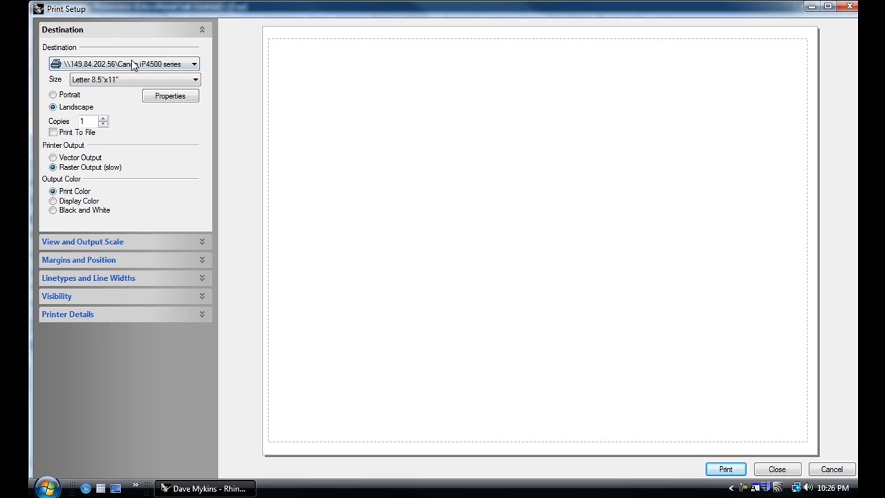
Set the output scale to Scaled to Fit and print the extents of the Top view.
left_click(127, 243)
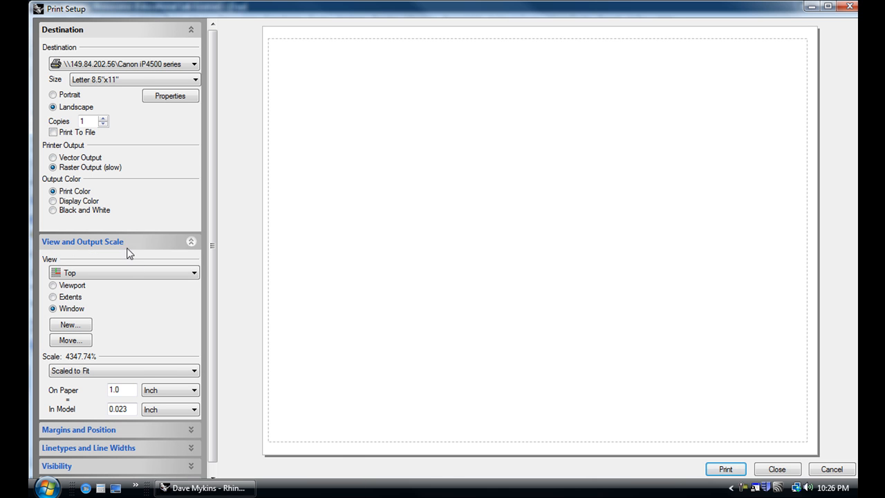
left_click(137, 371)
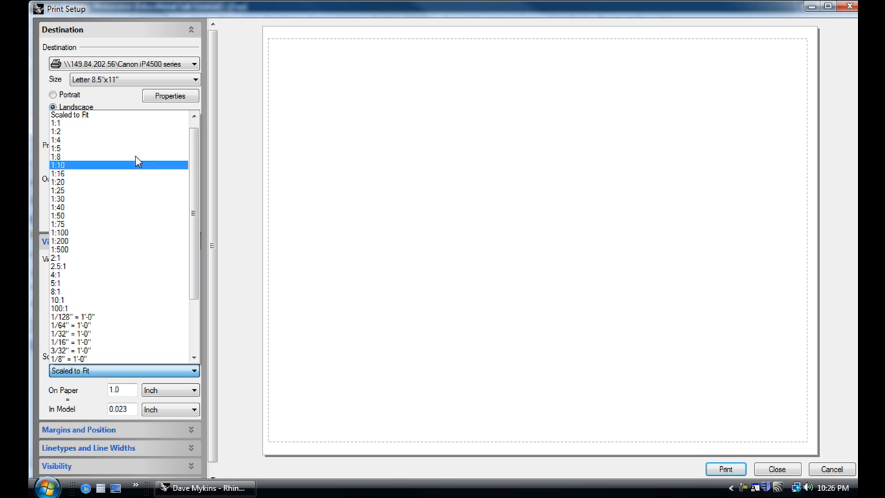
left_click(88, 372)
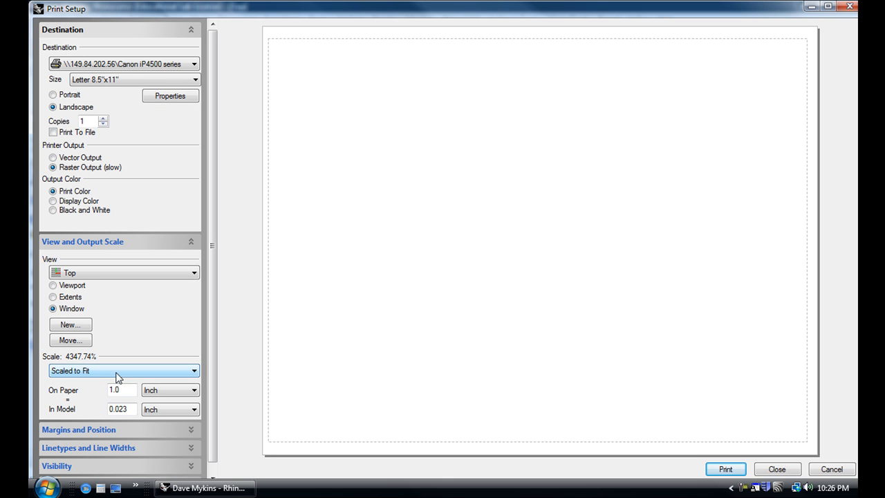
left_click(120, 370)
scroll(195, 224, "up", 1)
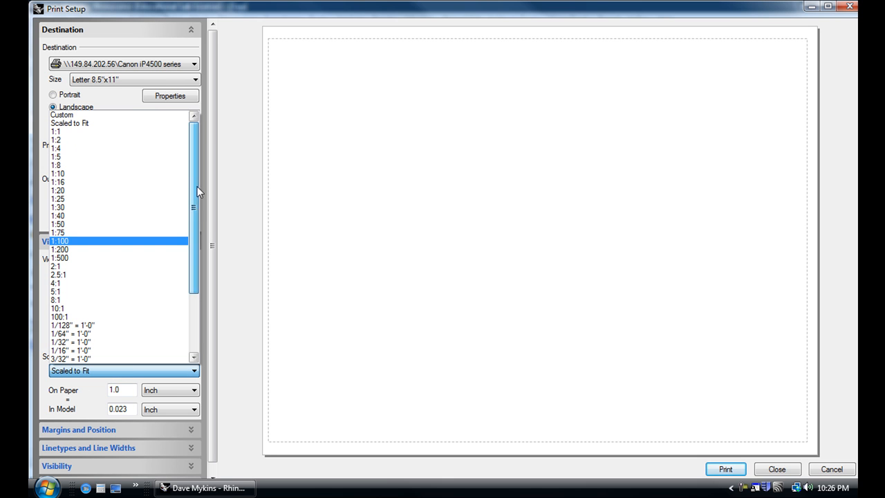
left_click(82, 125)
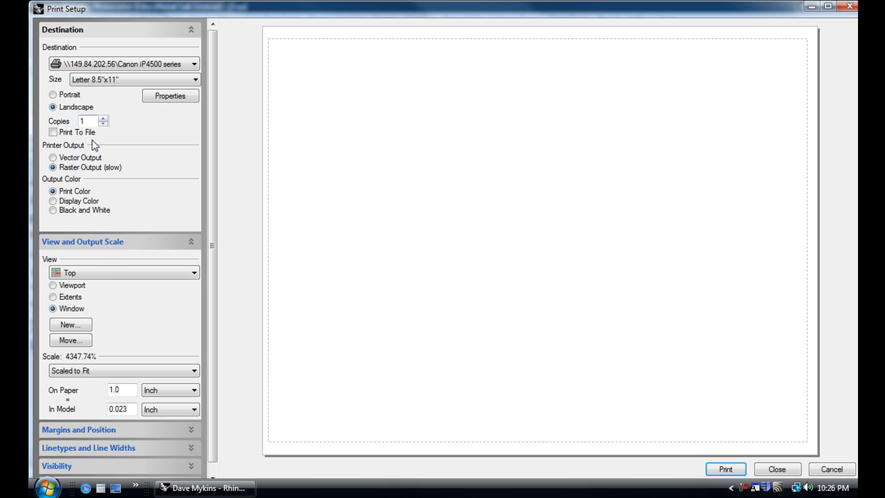
left_click(62, 299)
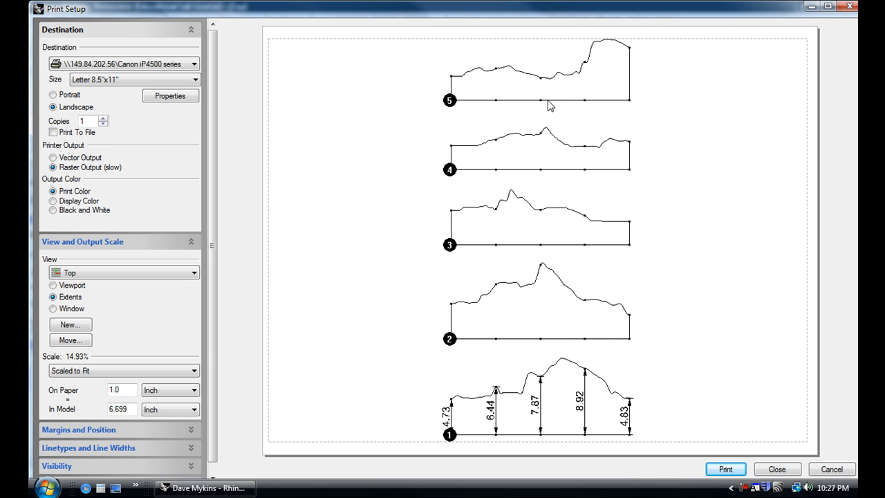
Preview the page in portrait orientation and return it to landscape.
left_click(55, 95)
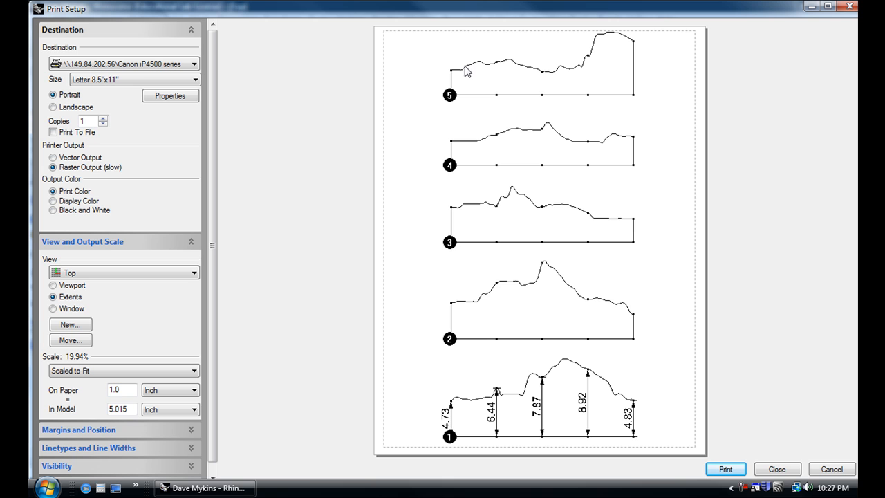
left_click(53, 107)
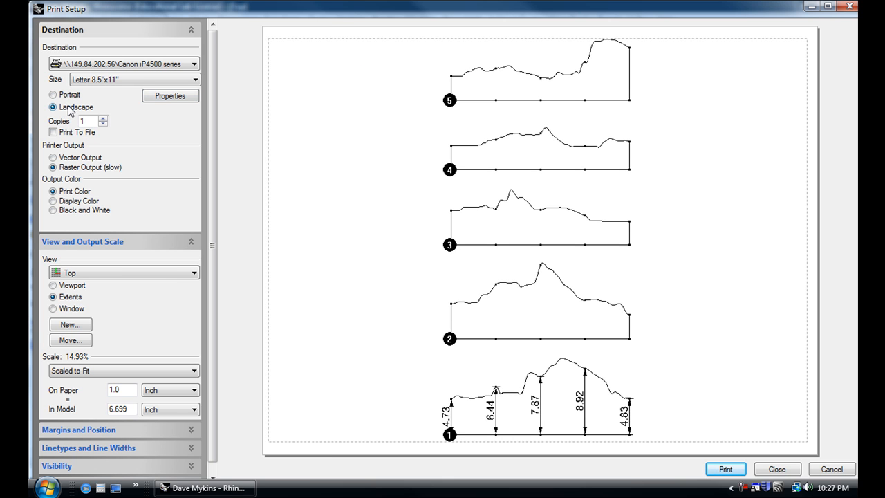
Preview the printout with the grid shown and turn the grid off again.
left_click_drag(212, 128, 218, 159)
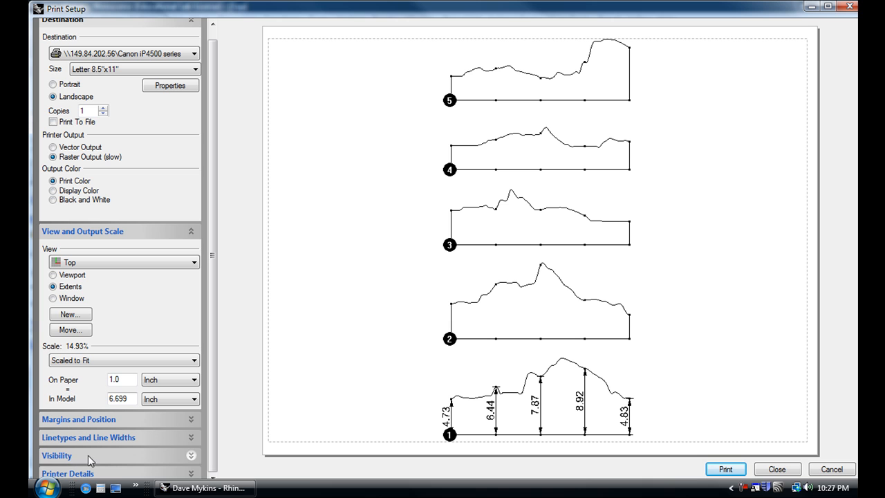
left_click(66, 460)
left_click_drag(213, 358, 213, 441)
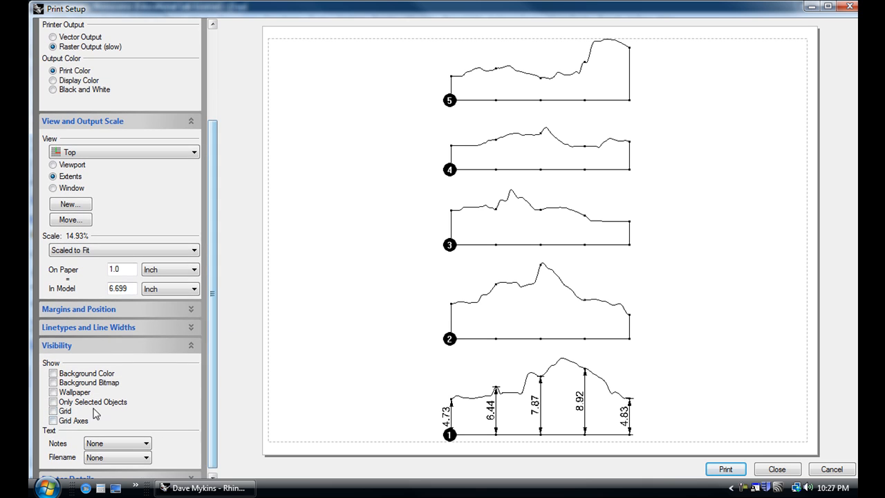
left_click(54, 411)
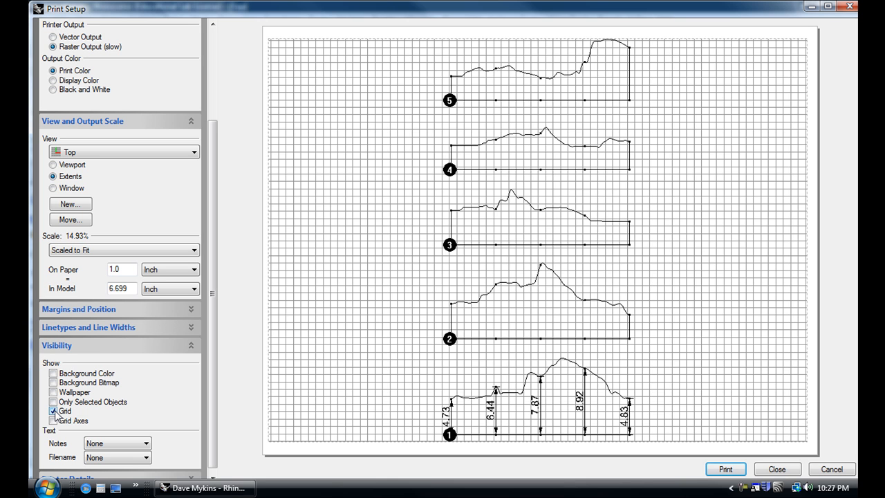
left_click(53, 411)
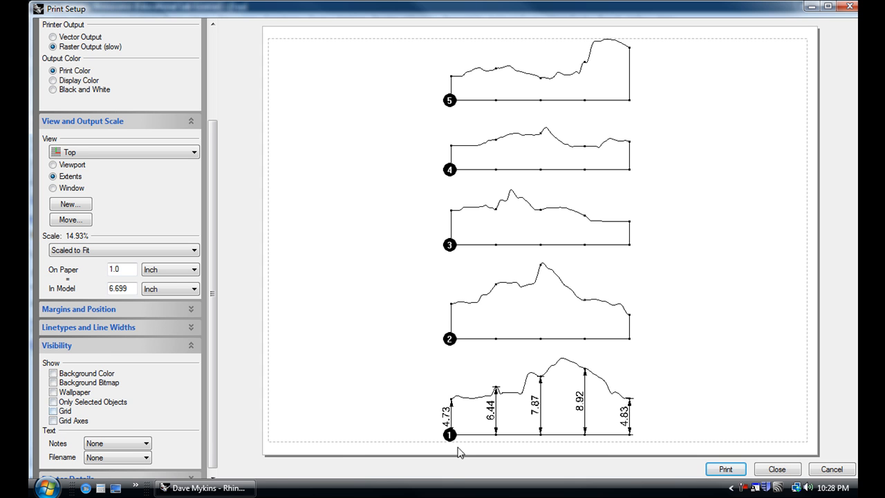
scroll(127, 349, "up", 3)
scroll(215, 133, "up", 1)
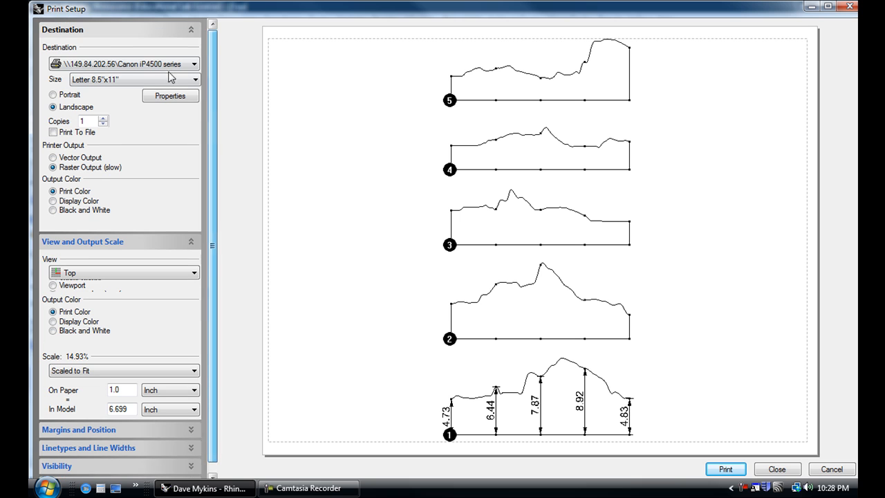
Check the printer details for the paper type and printable area.
left_click(67, 34)
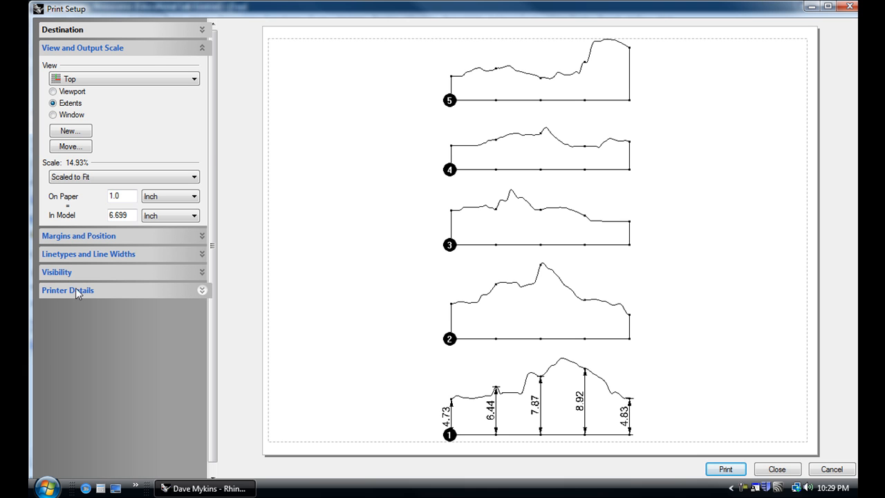
left_click(162, 293)
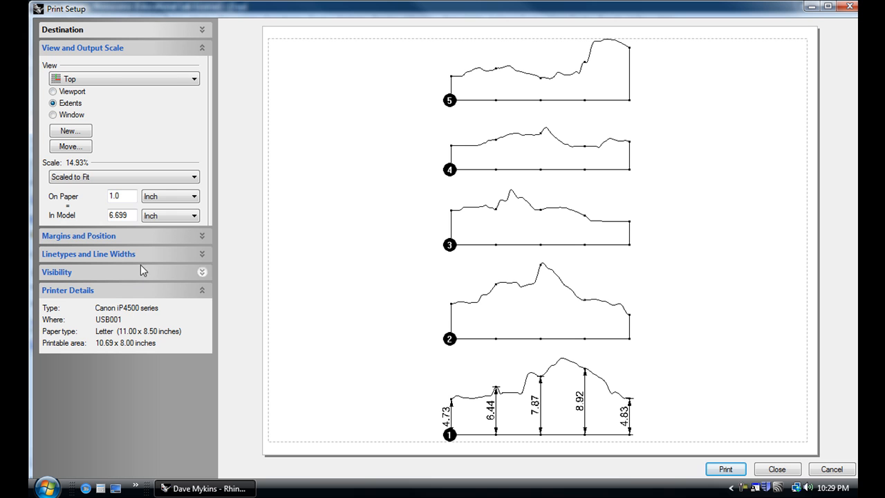
left_click(114, 34)
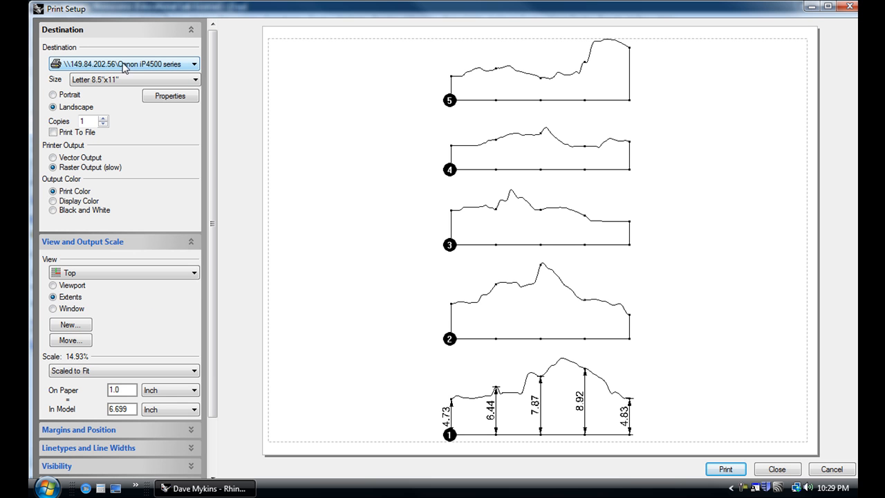
left_click(138, 36)
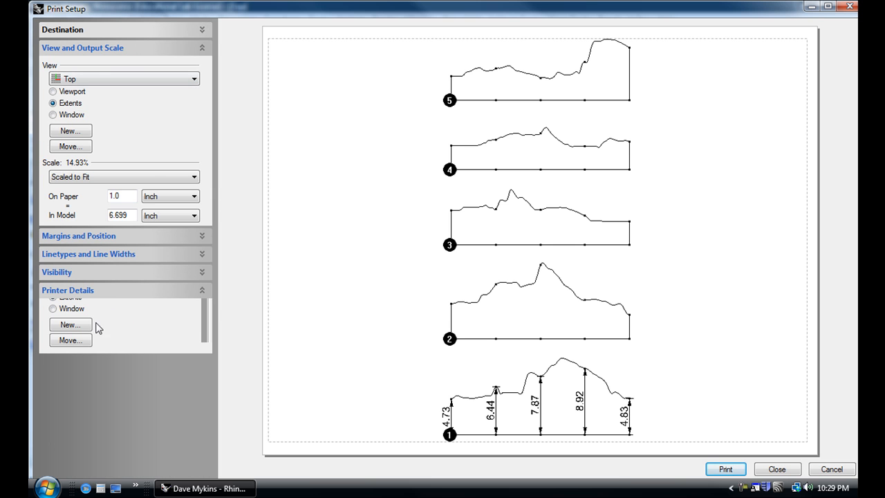
left_click(173, 291)
left_click(163, 290)
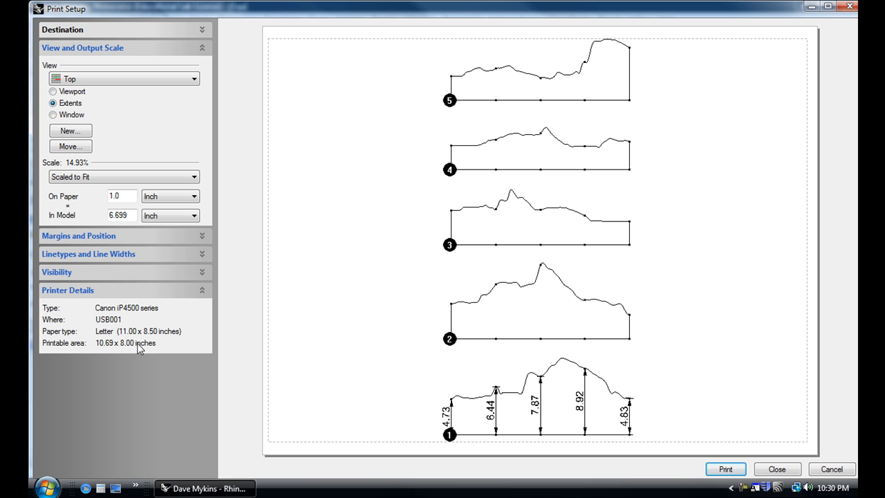
left_click(201, 290)
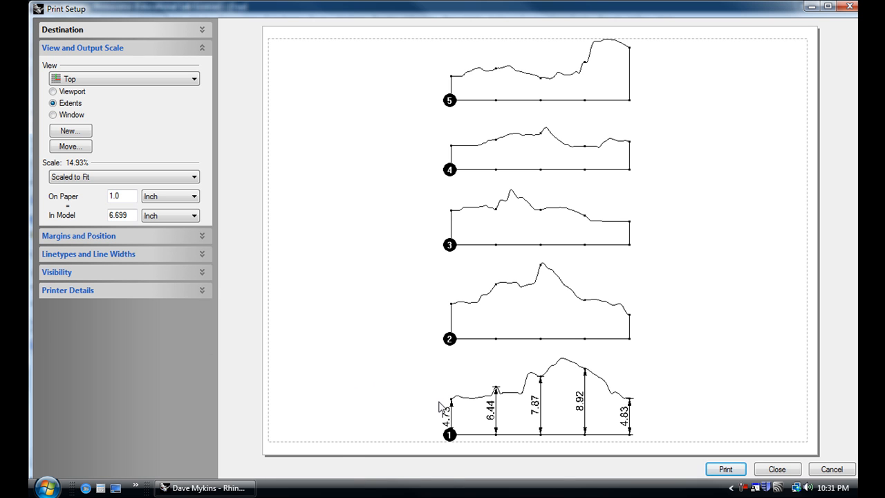
Close the print setup without printing and zoom in on profiles 1 and 2 in the Top view.
left_click(772, 469)
right_click_drag(565, 391, 596, 358)
scroll(448, 385, "up", 4)
scroll(448, 385, "up", 2)
right_click_drag(441, 381, 497, 383)
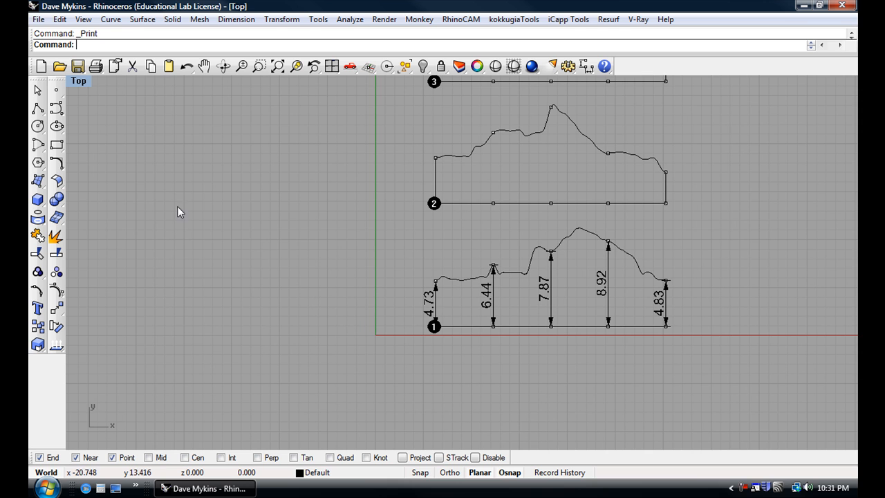
Draw a 10 by 7.5 inch rectangle below profile 1 to represent the printable page area.
left_click(57, 147)
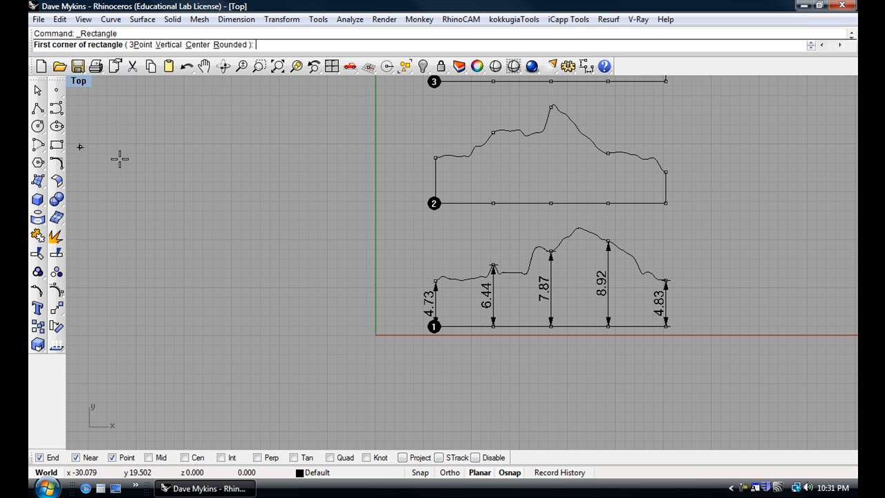
left_click(371, 410)
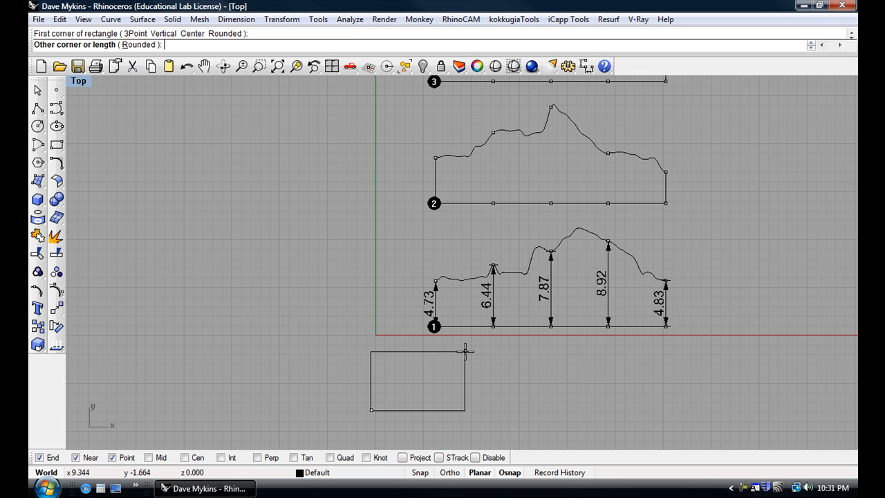
type("10")
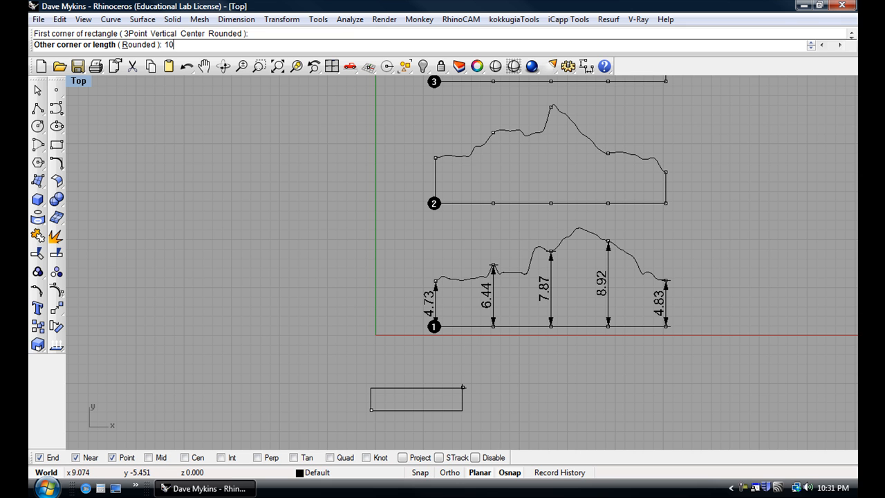
key("Return")
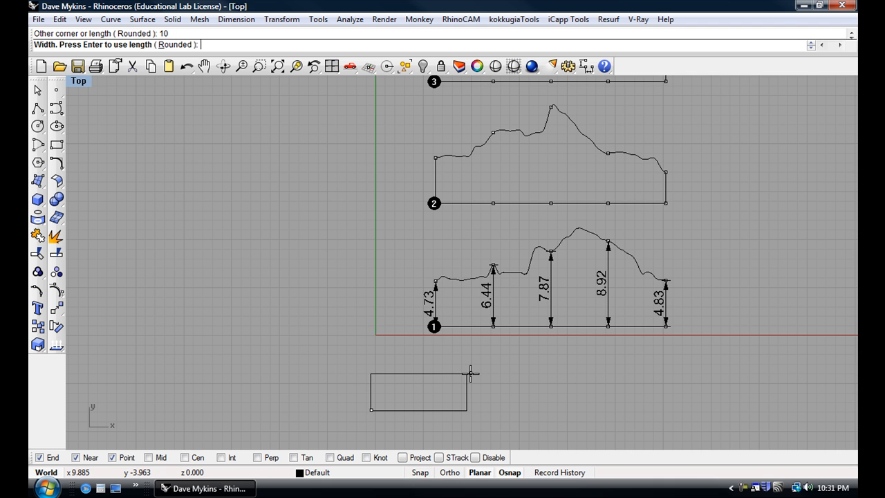
type("7.")
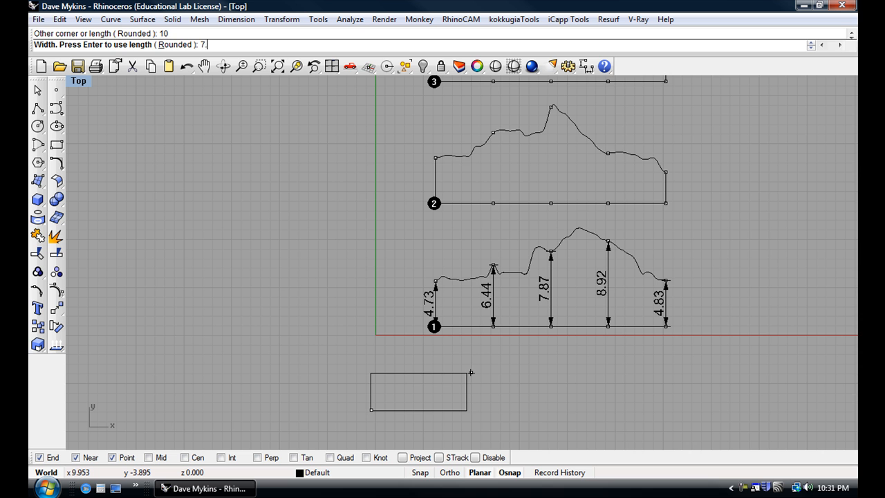
type("5")
key("Return")
Shift the rectangle slightly and check its width and height with trial dimensions, without placing them.
left_click_drag(433, 322, 427, 338)
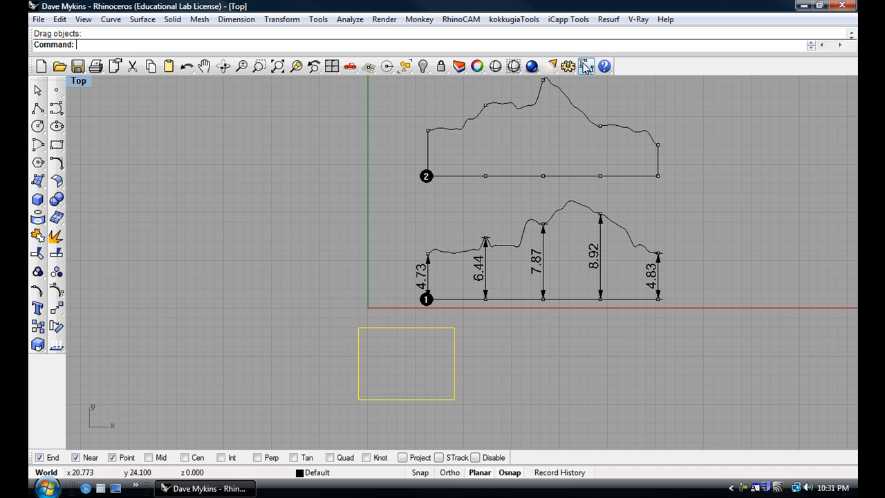
left_click(585, 67)
left_click(357, 326)
left_click(454, 326)
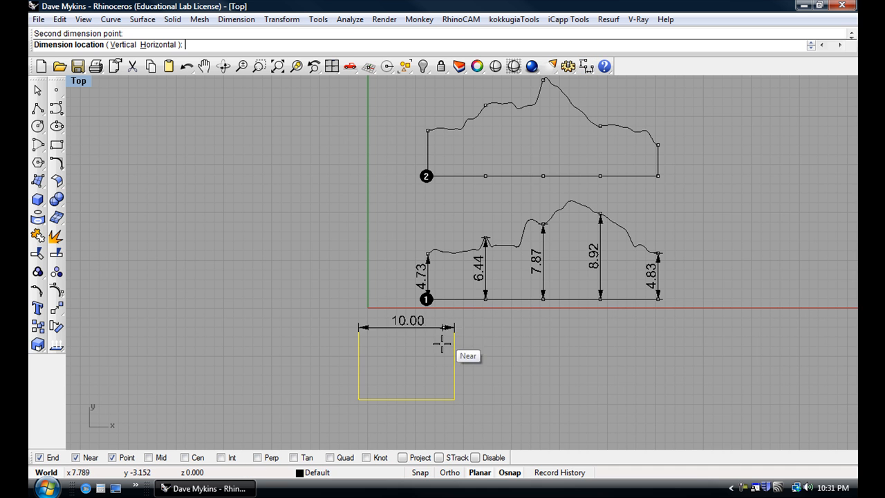
key("Escape")
right_click(377, 337)
left_click(353, 328)
left_click(352, 396)
key("Escape")
Move the rectangle over the start of profile 1 so it frames the 4.73 and 6.44 dimensions.
right_click_drag(367, 379, 351, 342)
left_click_drag(353, 339, 405, 251)
scroll(387, 266, "up", 3)
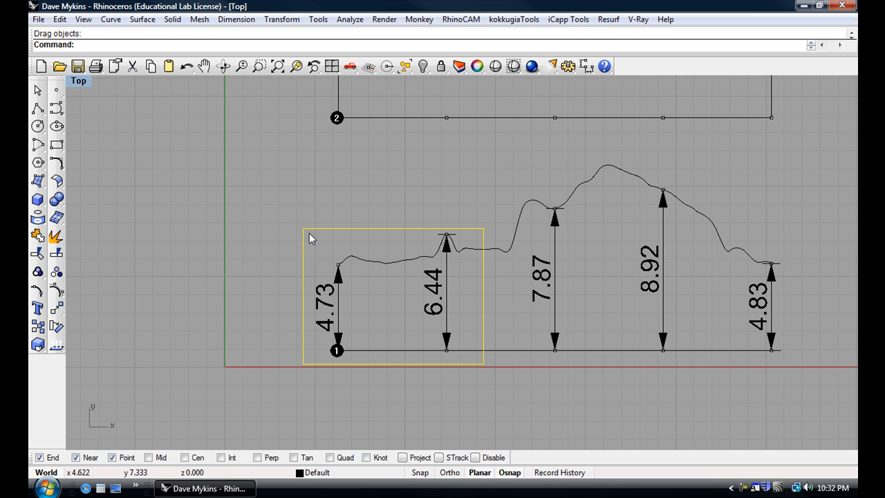
right_click_drag(391, 338, 356, 333)
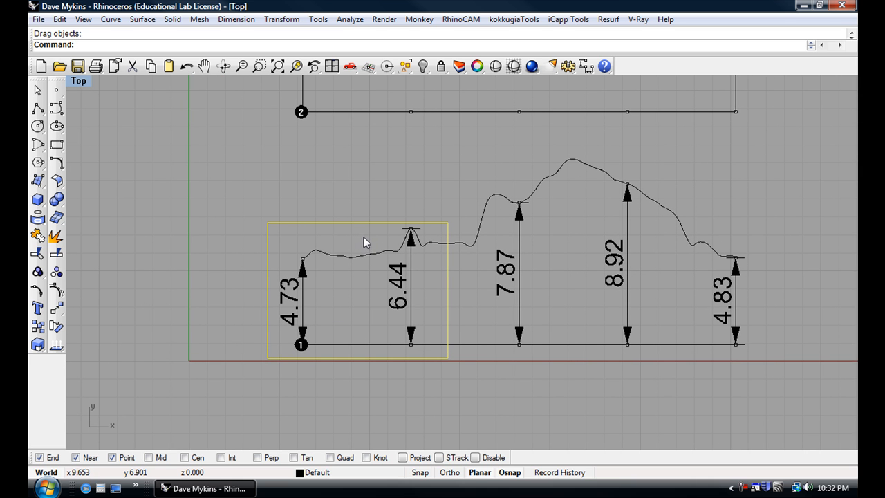
right_click_drag(360, 240, 329, 237)
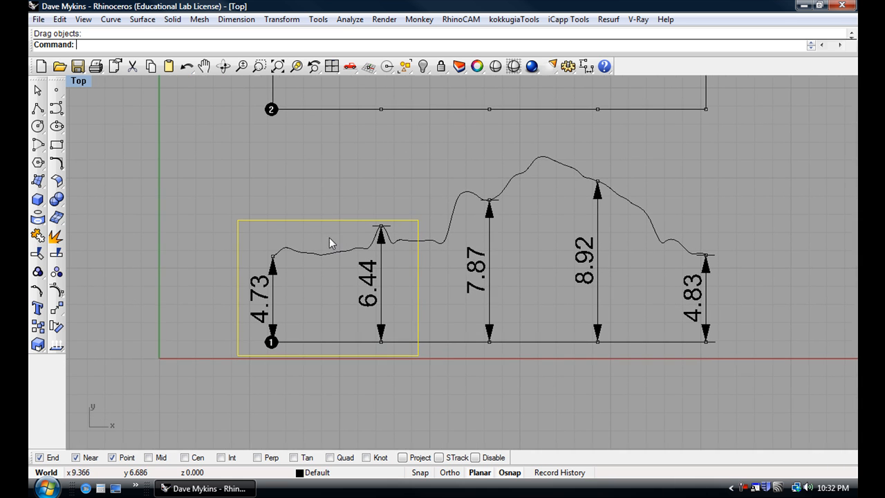
right_click_drag(302, 279, 254, 301)
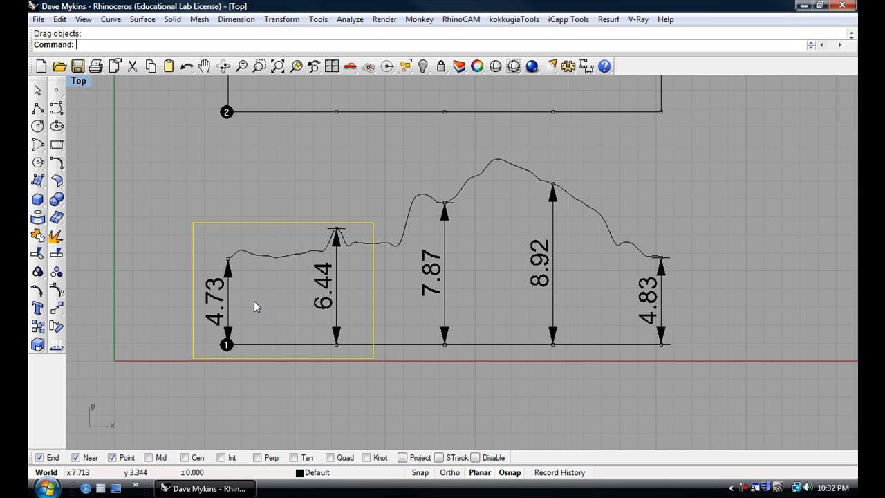
scroll(240, 311, "up", 1)
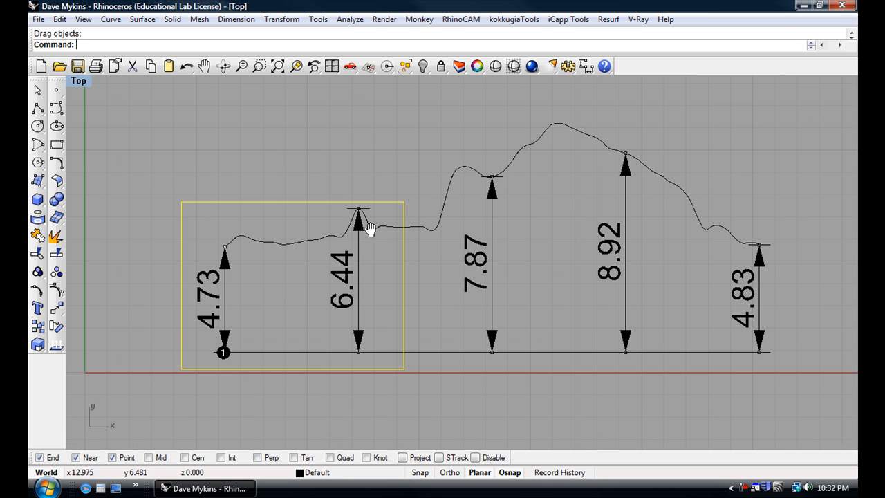
right_click_drag(231, 295, 193, 307)
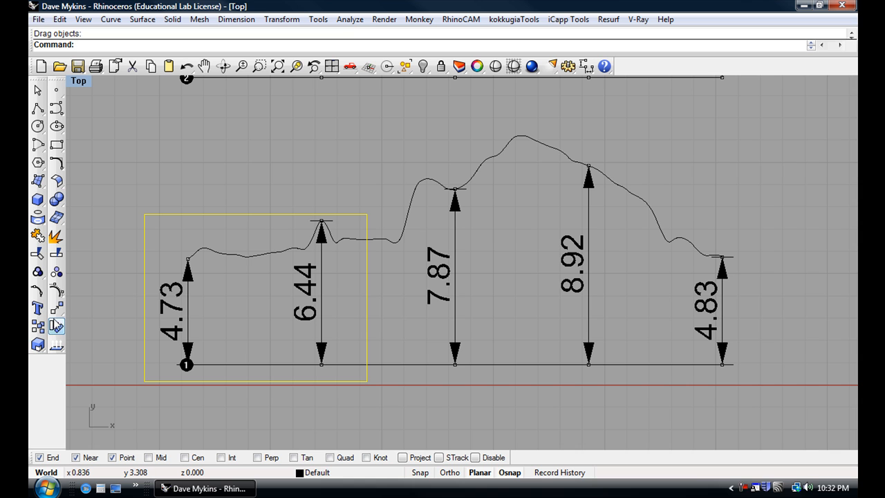
Copy the rectangle by its lower-left corner, tiling two copies beside it and two above those to cover profile 1.
left_click(38, 327)
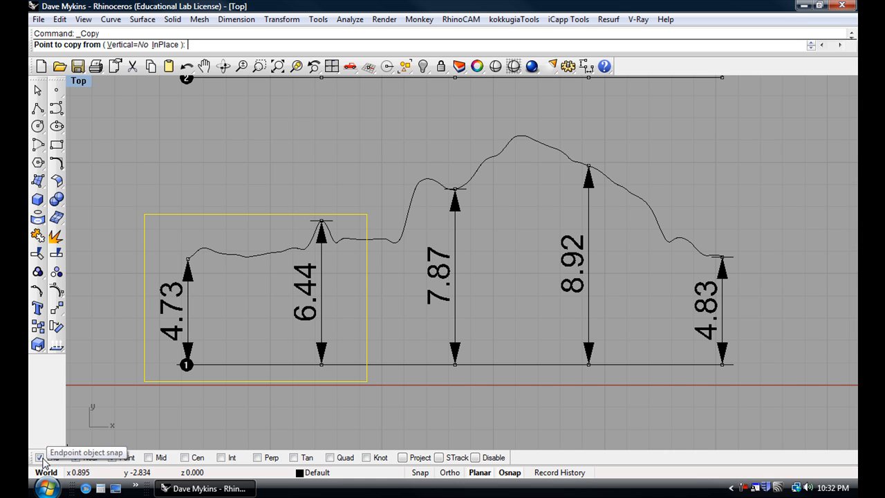
left_click(144, 380)
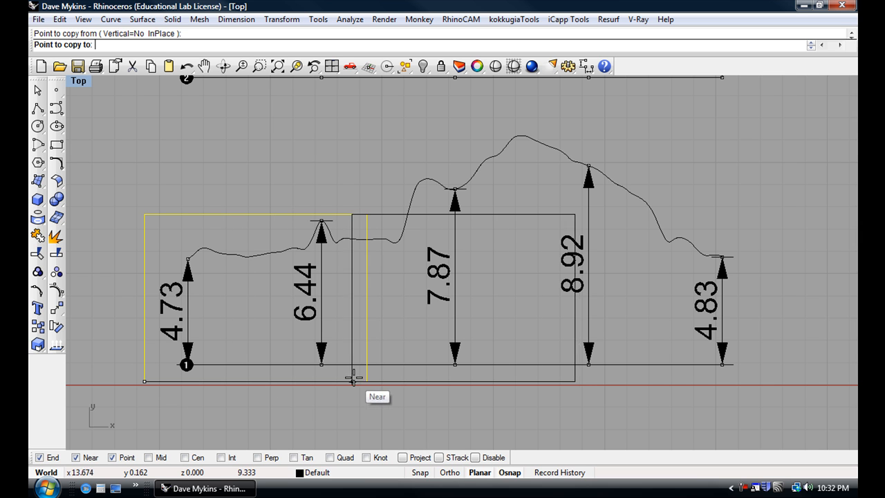
scroll(367, 382, "up", 2)
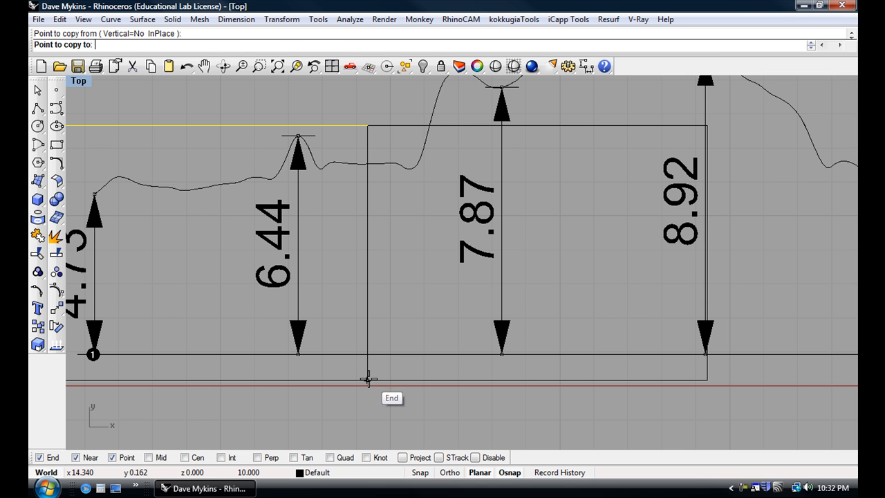
scroll(366, 377, "down", 3)
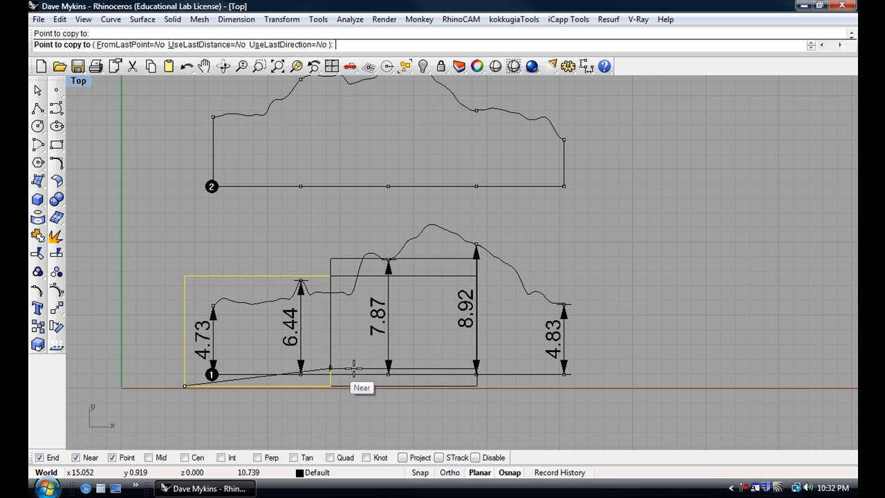
left_click(486, 385)
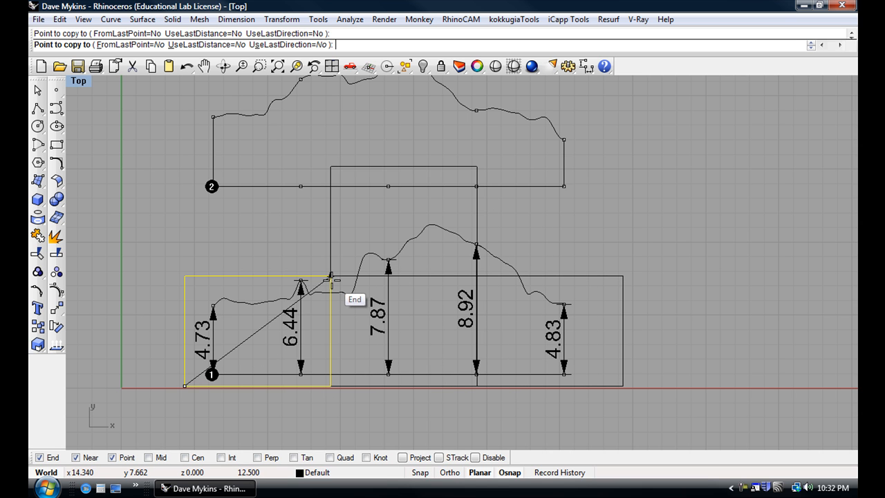
scroll(476, 276, "up", 2)
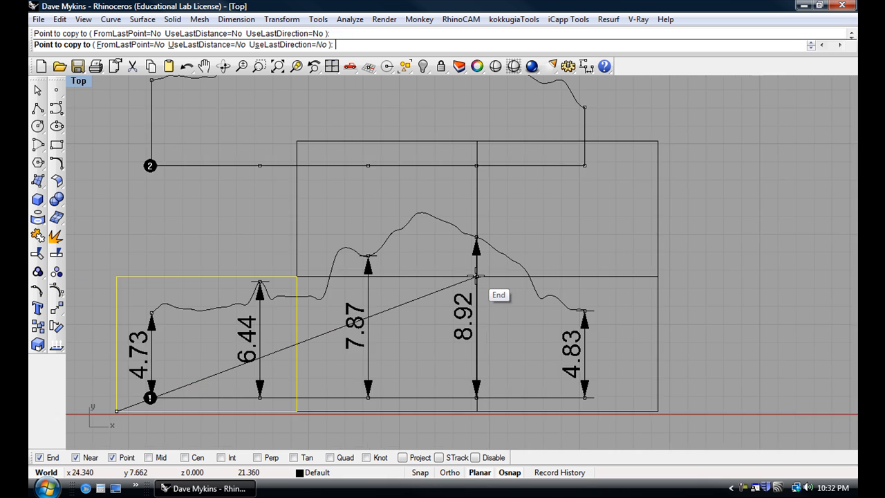
scroll(476, 277, "up", 1)
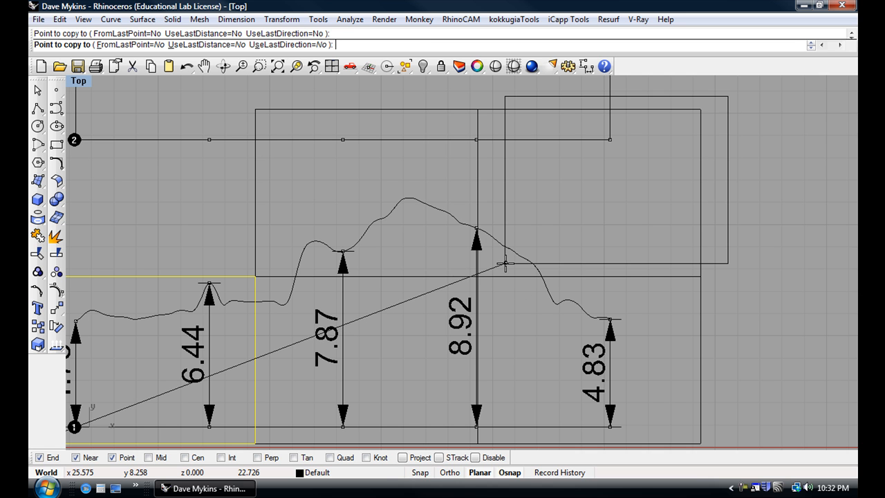
scroll(616, 256, "down", 2)
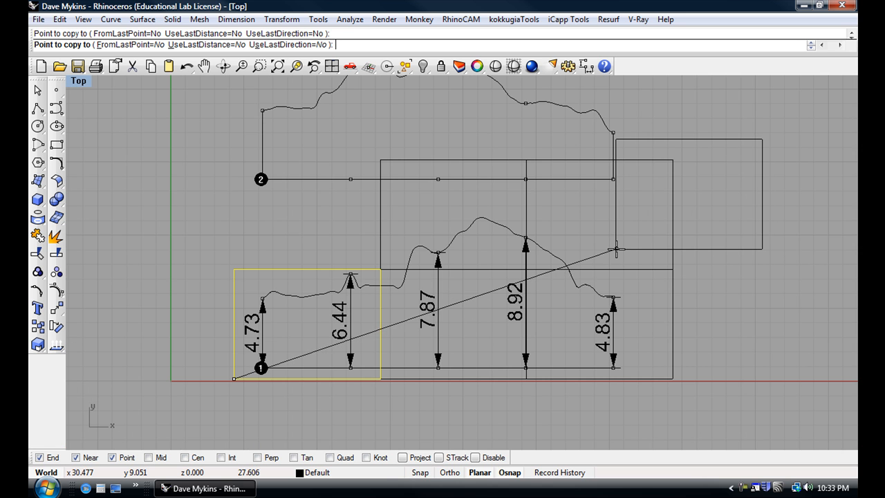
right_click(615, 249)
Select profiles 2 to 5 with their points and number dots and hide them.
right_click_drag(615, 249, 561, 316)
scroll(561, 316, "down", 5)
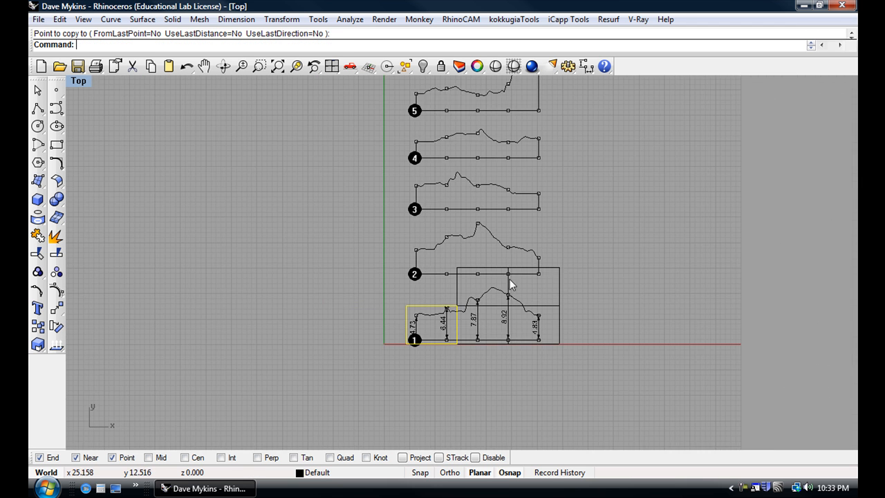
left_click_drag(407, 116, 534, 279)
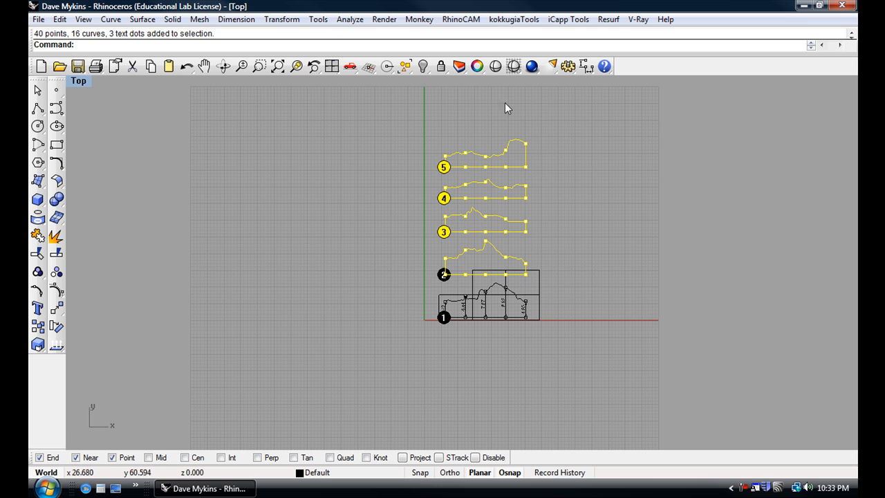
left_click(443, 274, "shift")
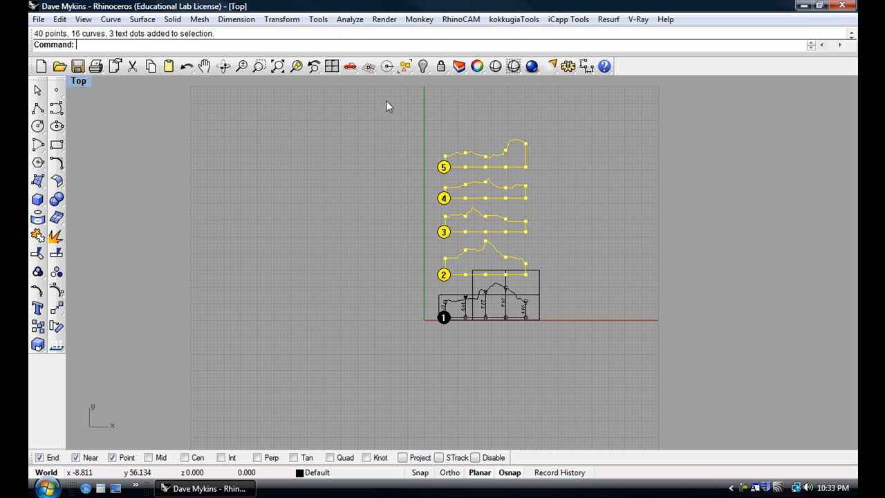
left_click(423, 67)
Open the print setup for the Top view of profile 1 and its tiled rectangles.
scroll(427, 194, "up", 3)
scroll(425, 202, "up", 2)
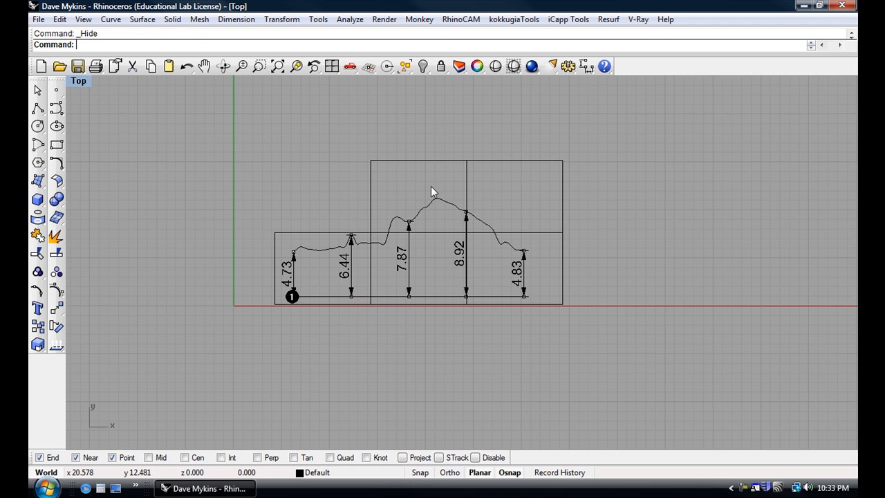
right_click_drag(365, 163, 340, 184)
scroll(312, 207, "up", 3)
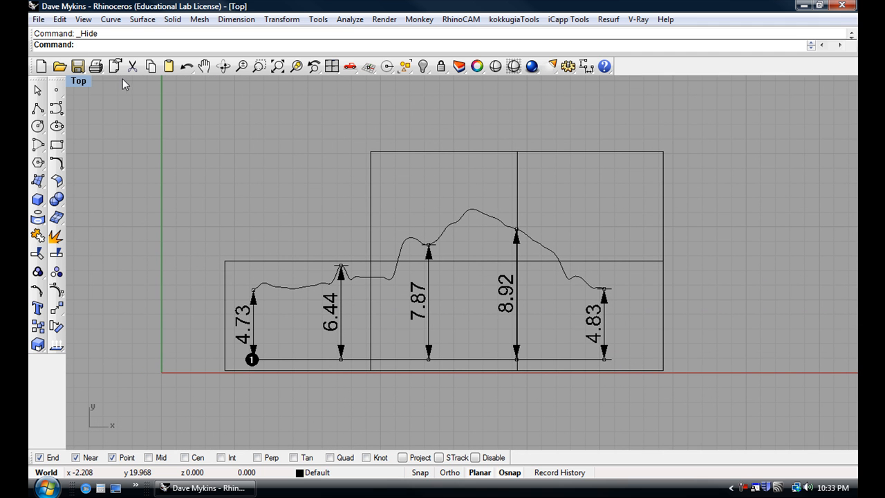
left_click(96, 67)
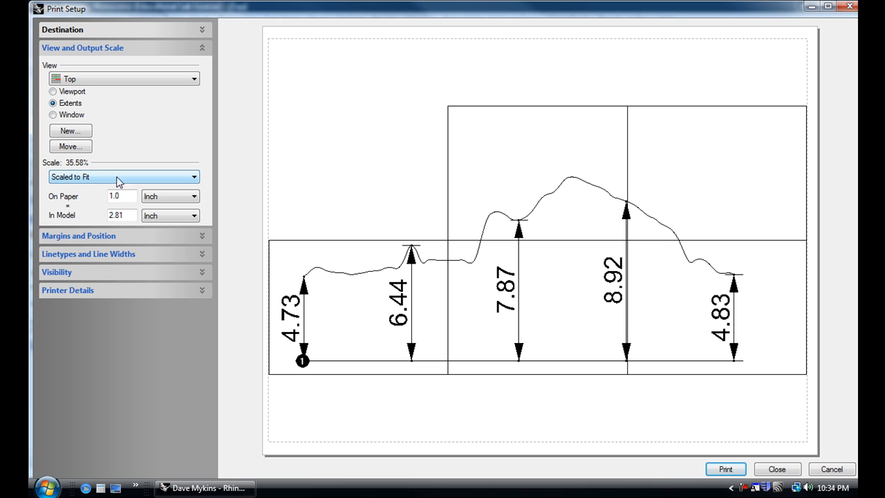
Define a new print window snapped to the opposite corners of the first rectangle and set the output scale to 1:1.
left_click(70, 131)
right_click_drag(211, 217, 237, 196)
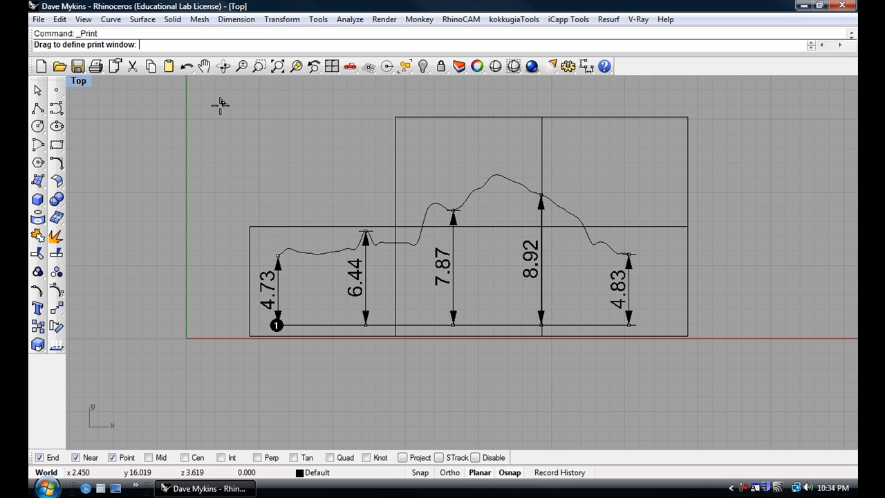
left_click_drag(210, 106, 306, 190)
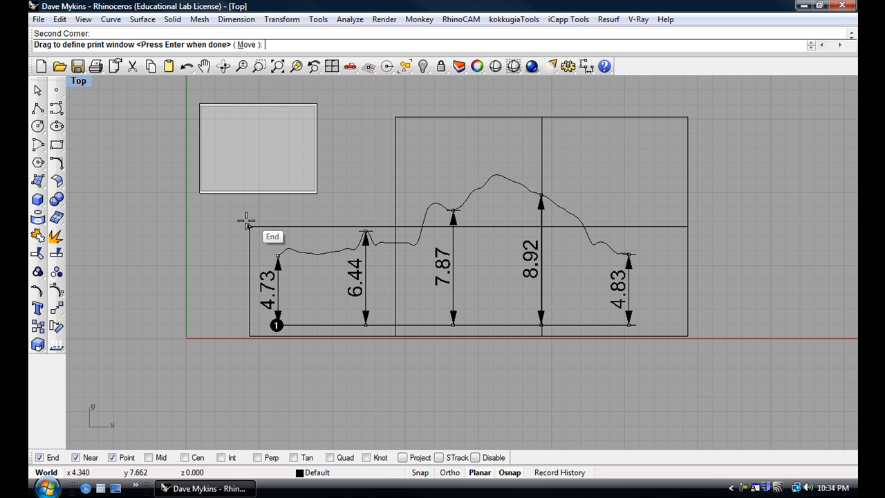
scroll(242, 221, "up", 3)
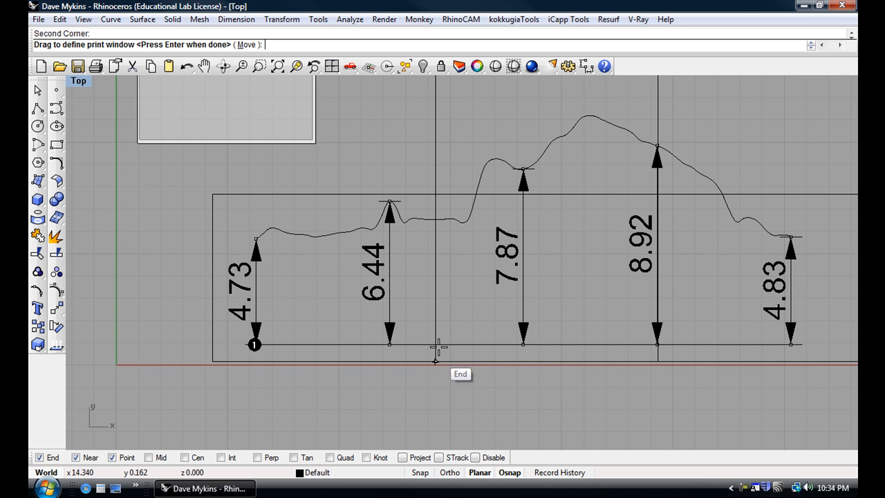
left_click(212, 191)
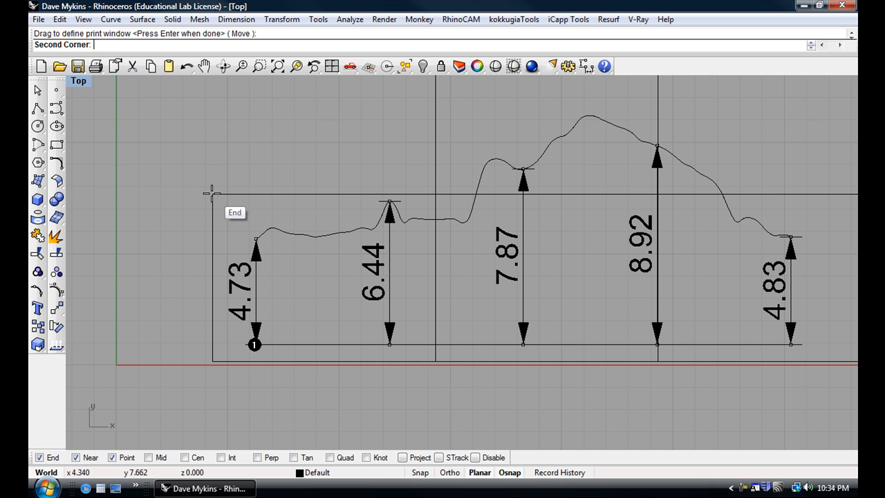
left_click(436, 359)
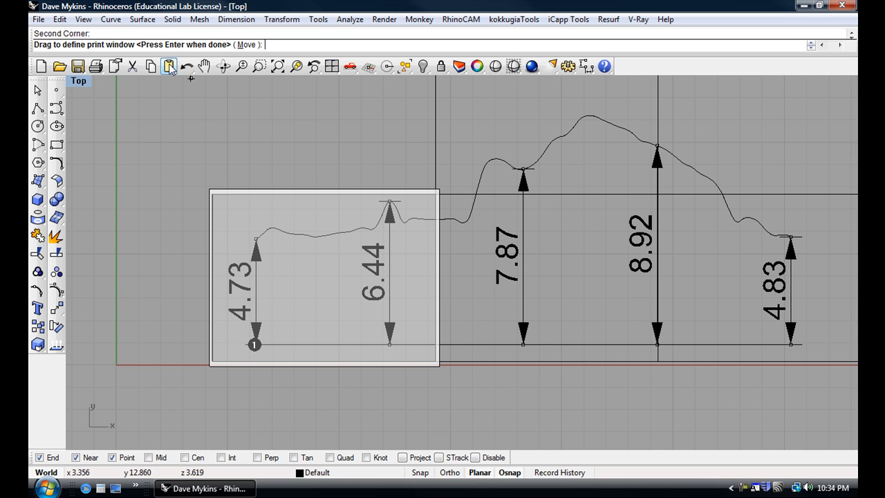
key("Return")
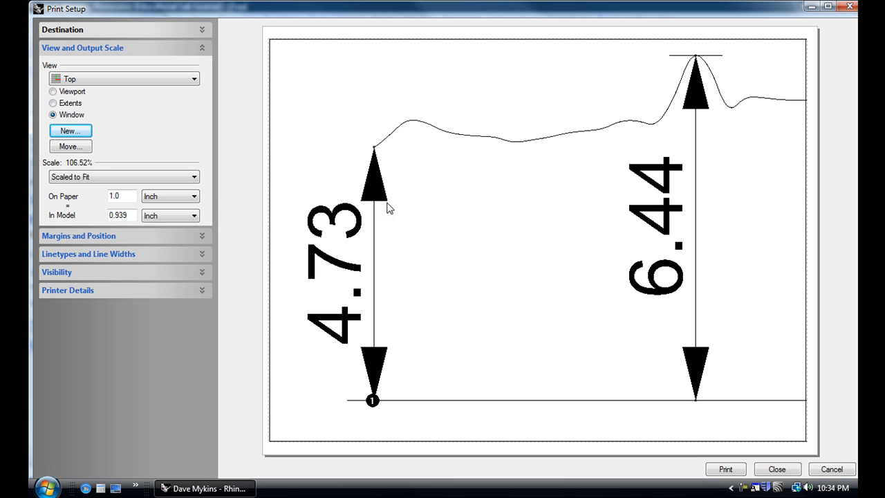
left_click(95, 179)
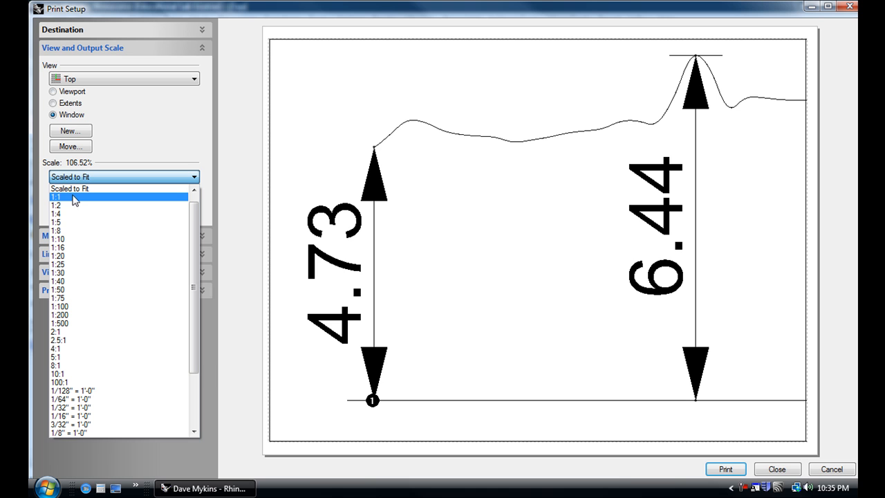
left_click(62, 197)
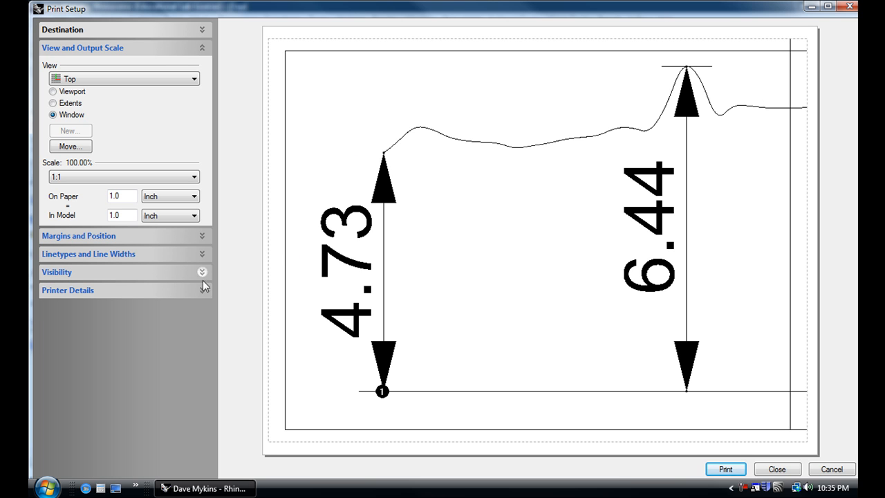
Try showing the grid in the printout through the print visibility settings, and turn it off again.
left_click(145, 274)
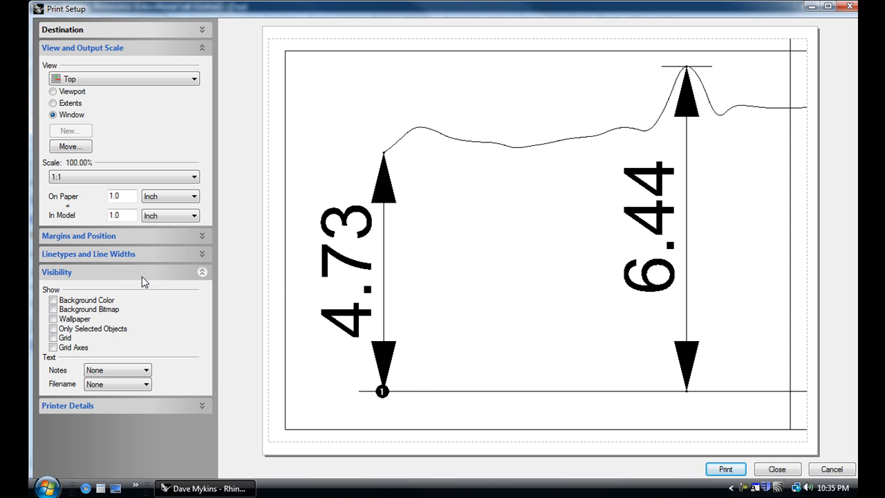
left_click(62, 339)
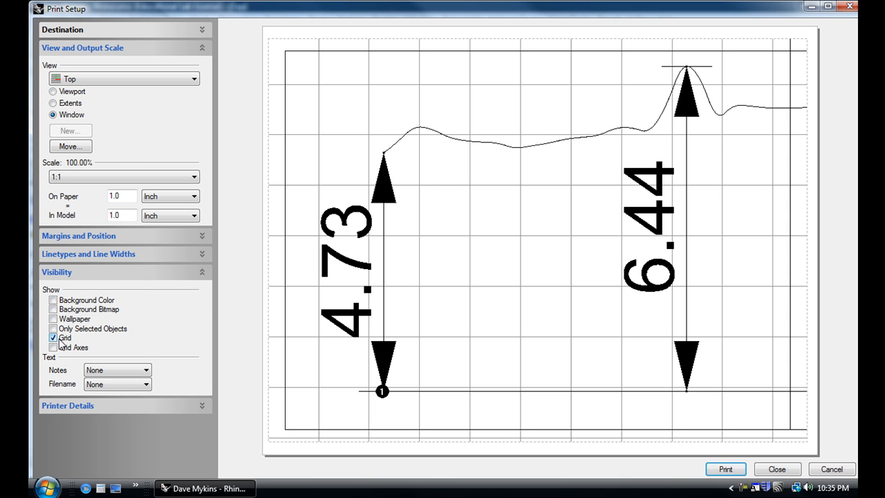
left_click(62, 339)
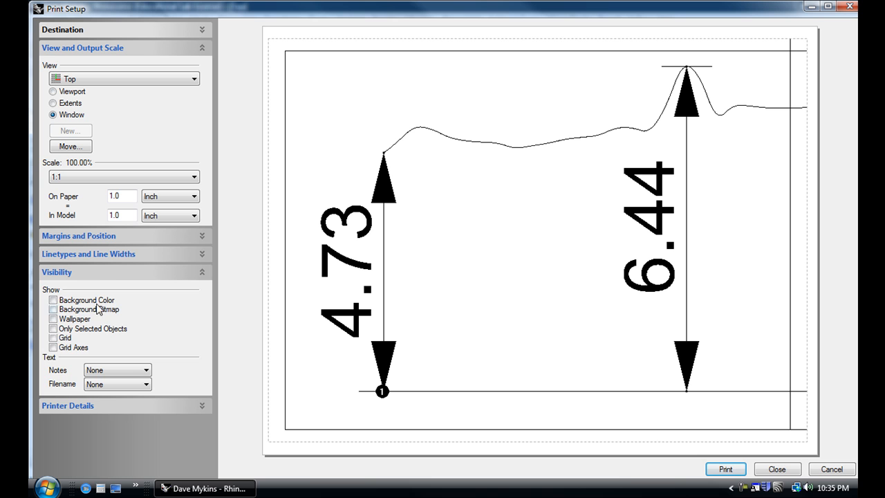
left_click(107, 273)
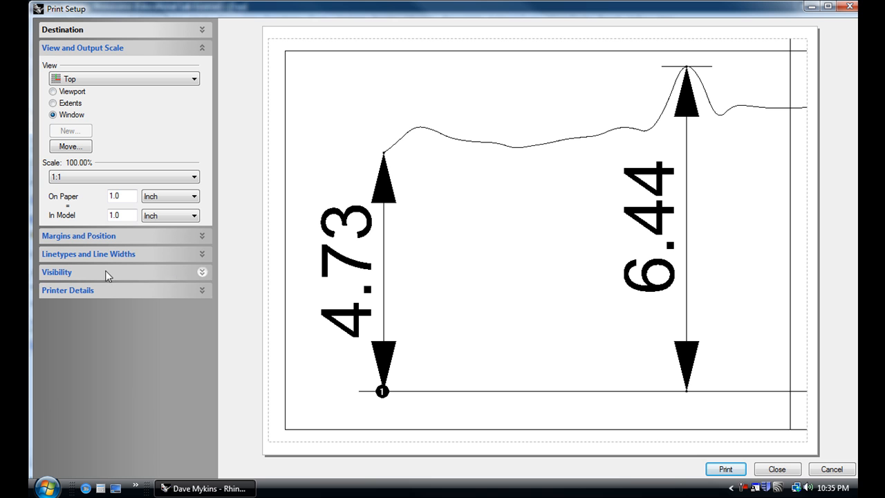
Print the page for the first rectangle of profile 1.
left_click(725, 469)
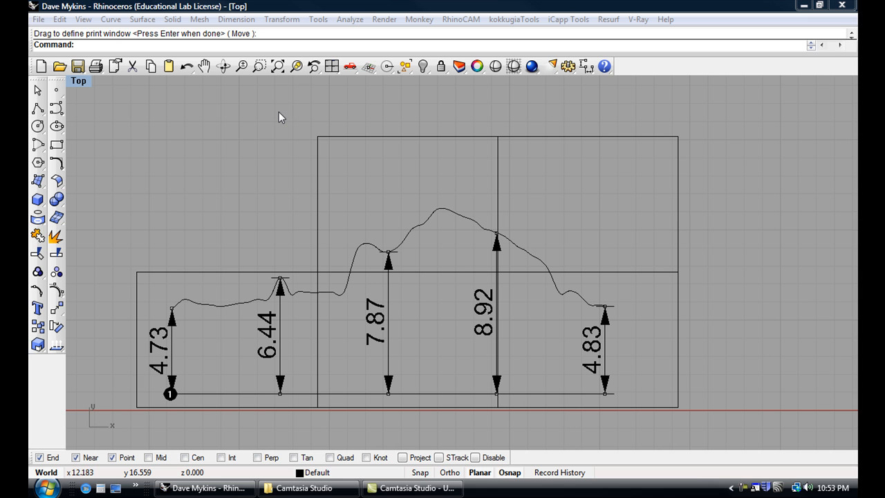
Reopen the print setup and switch the output scale to Scaled to Fit so a new print window can be defined.
left_click(96, 67)
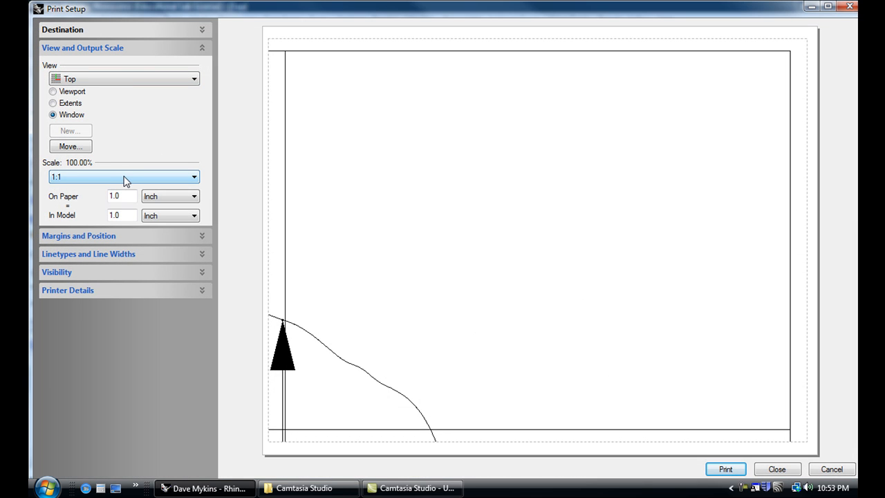
left_click(125, 179)
scroll(121, 179, "up", 1)
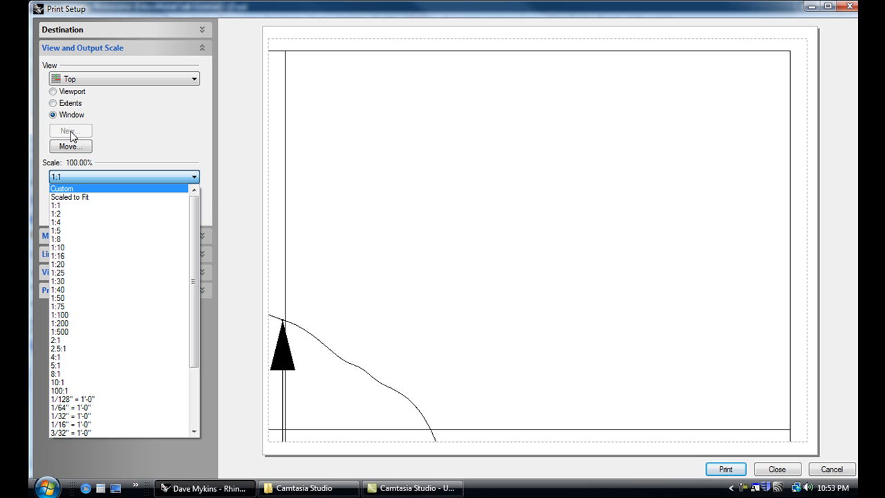
left_click(85, 199)
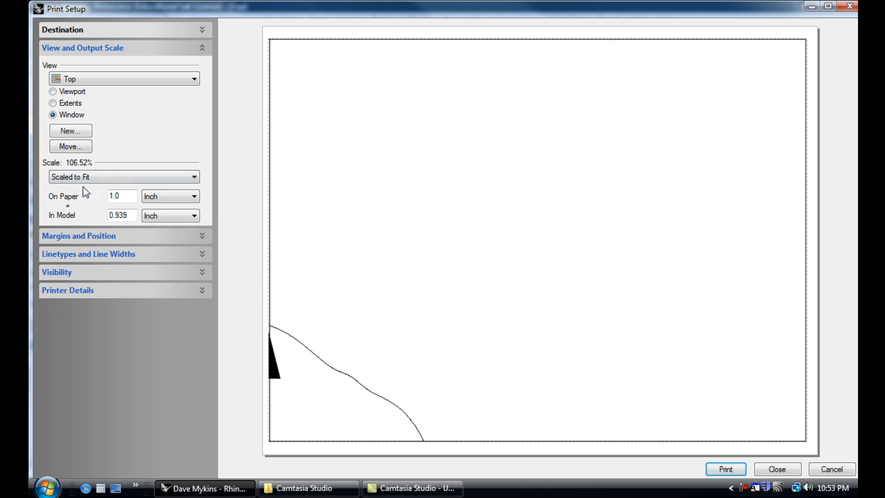
Define a new print window snapped to opposite corners of the lower middle rectangle, turning off the Near and Point object snaps.
left_click(74, 136)
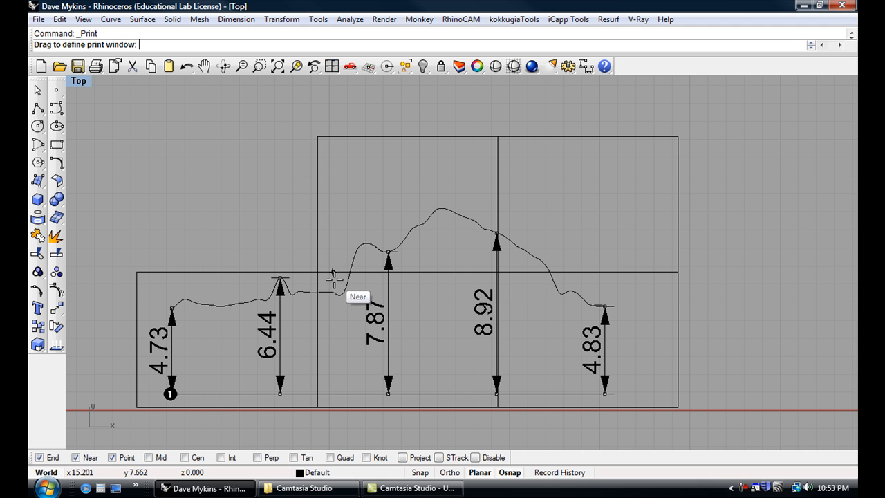
right_click_drag(397, 322, 401, 284)
scroll(356, 271, "up", 3)
right_click_drag(348, 270, 345, 233)
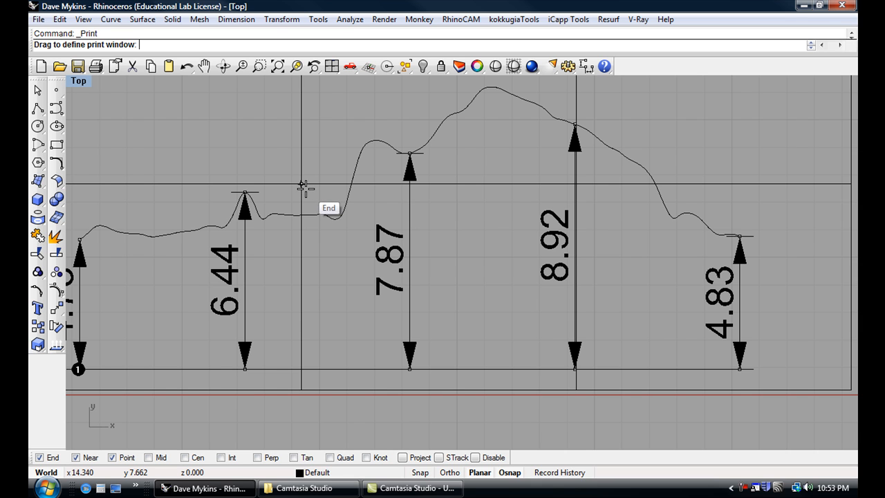
left_click(302, 183)
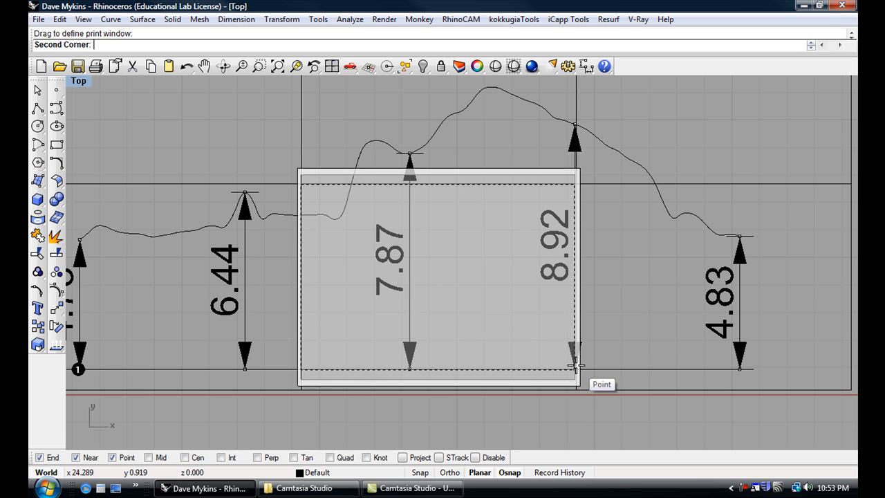
scroll(576, 366, "up", 5)
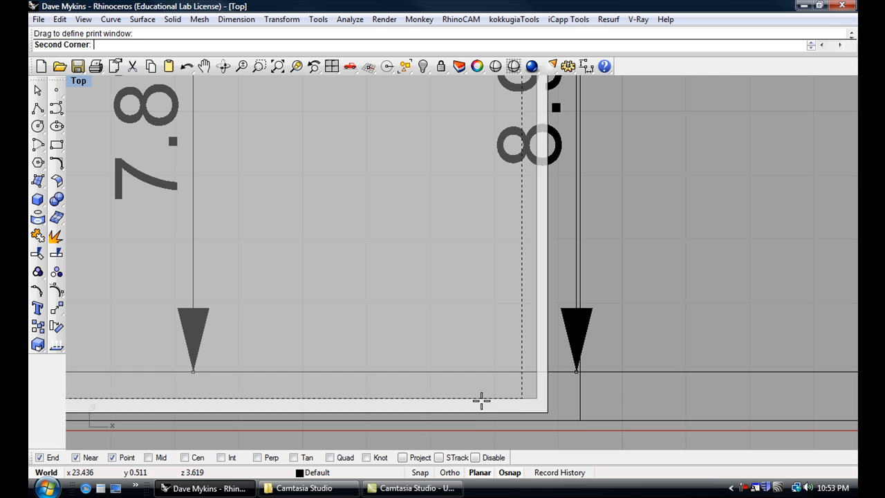
left_click(113, 456)
left_click(76, 457)
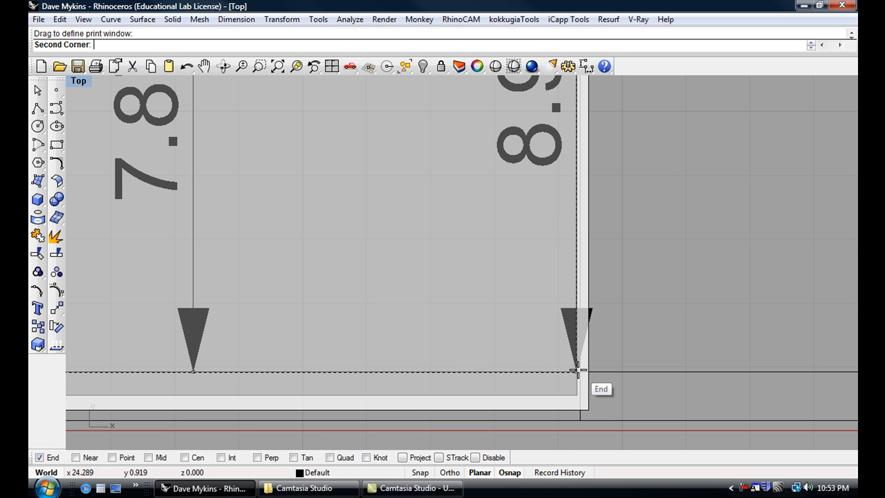
scroll(575, 368, "down", 1)
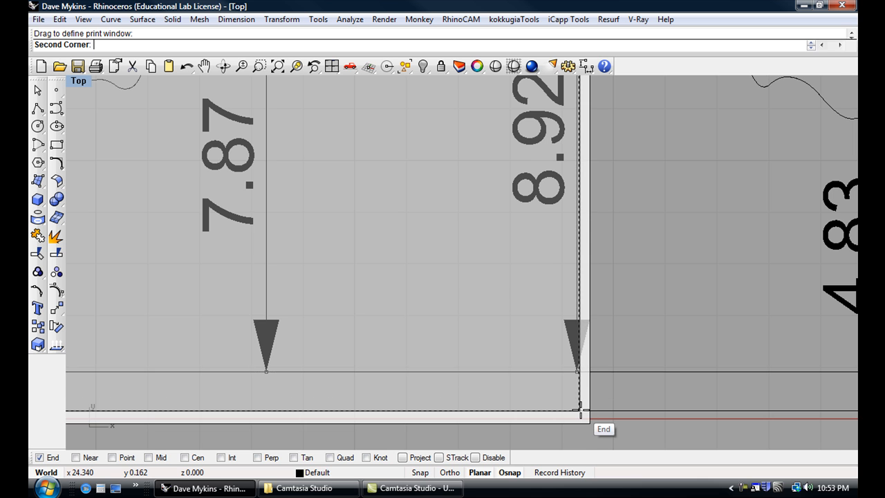
scroll(580, 411, "down", 1)
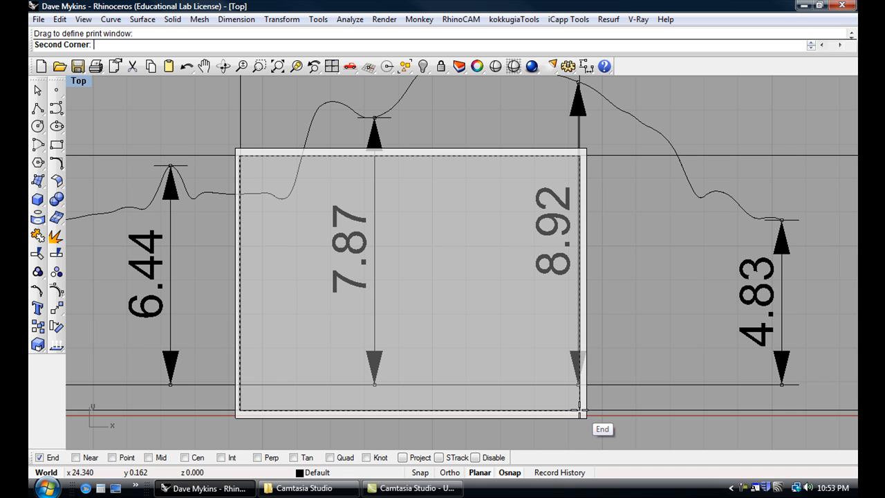
left_click(580, 410)
key("Return")
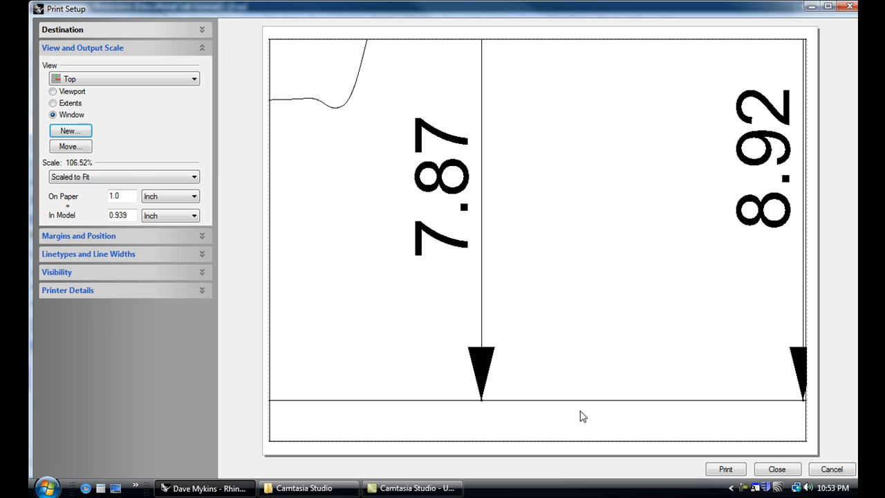
Set the output scale of the lower middle rectangle's page to 1:1 and close the print setup.
left_click(115, 179)
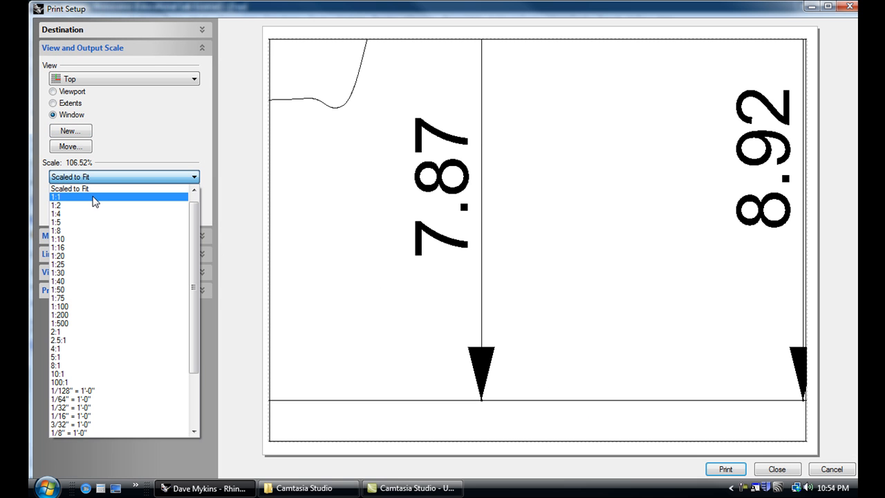
left_click(81, 198)
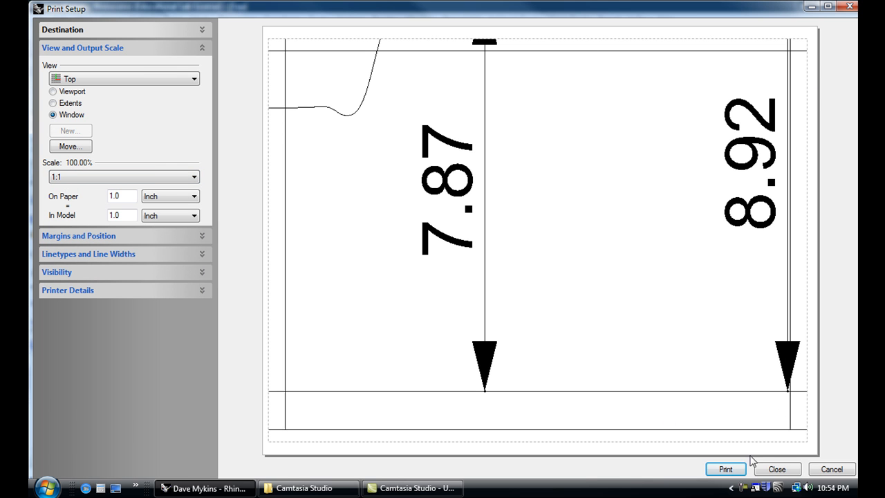
left_click(777, 469)
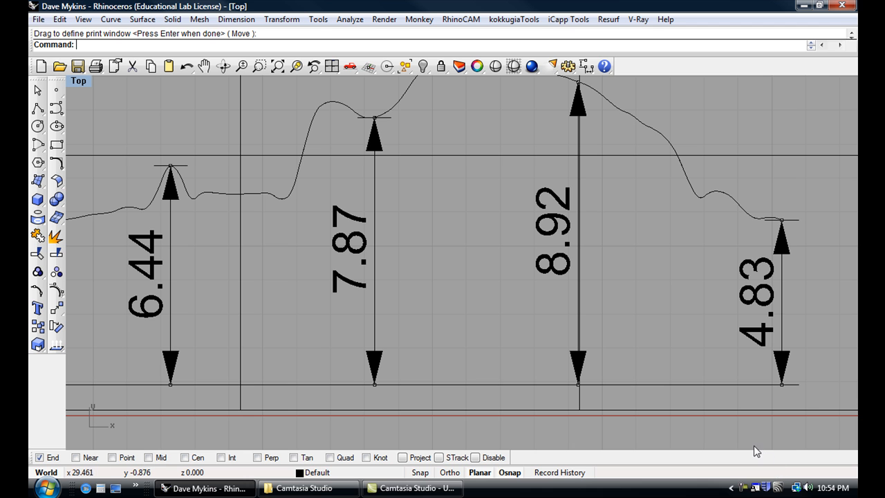
Examine the tiled rectangles and the print preview of the first rectangle, closing the print setup without printing.
scroll(600, 354, "down", 5)
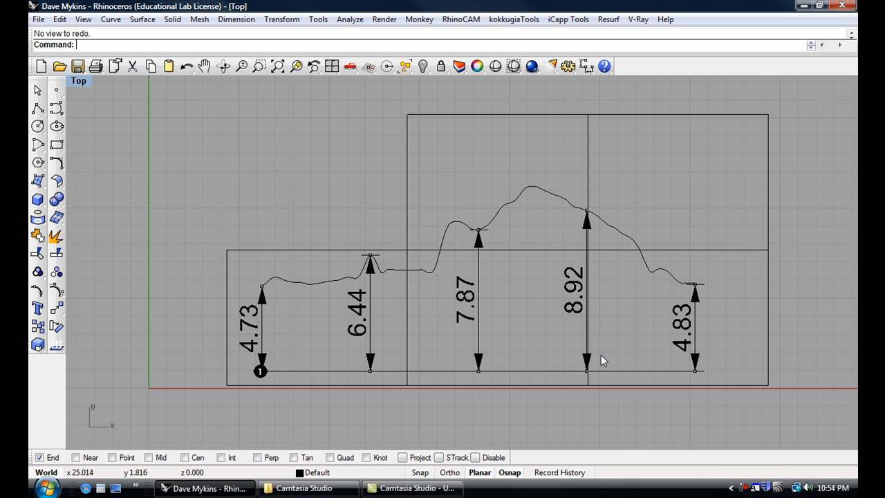
scroll(601, 358, "up", 2)
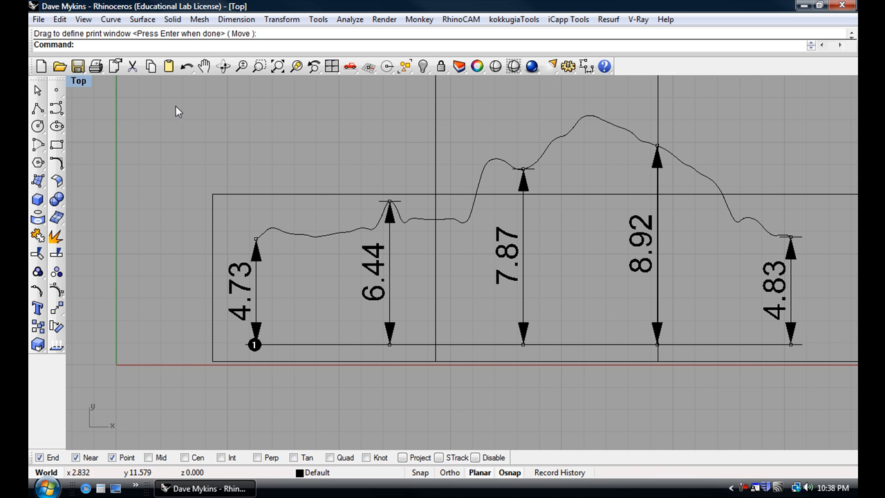
left_click(97, 68)
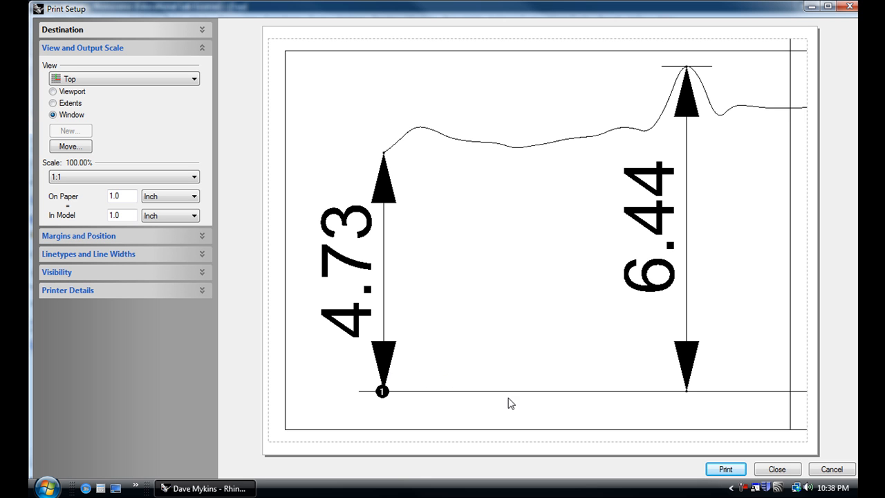
left_click(783, 469)
right_click_drag(489, 384, 416, 373)
scroll(405, 393, "down", 3)
scroll(406, 392, "down", 4)
right_click_drag(416, 275, 434, 247)
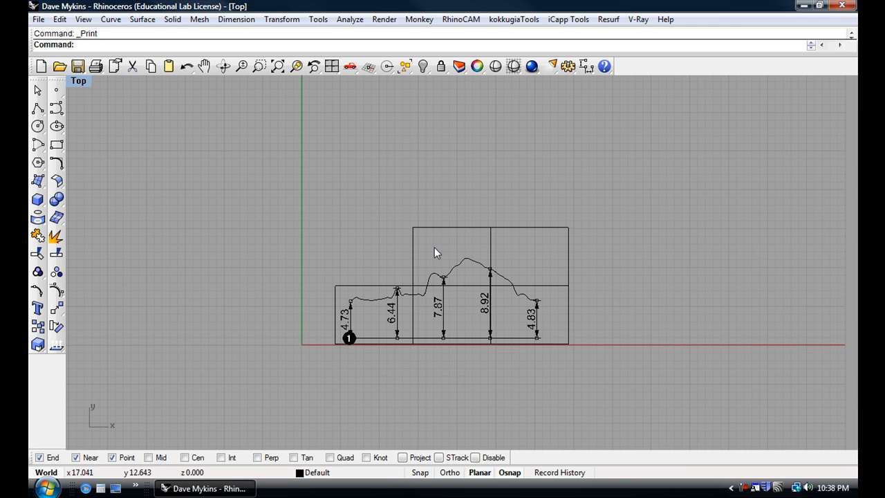